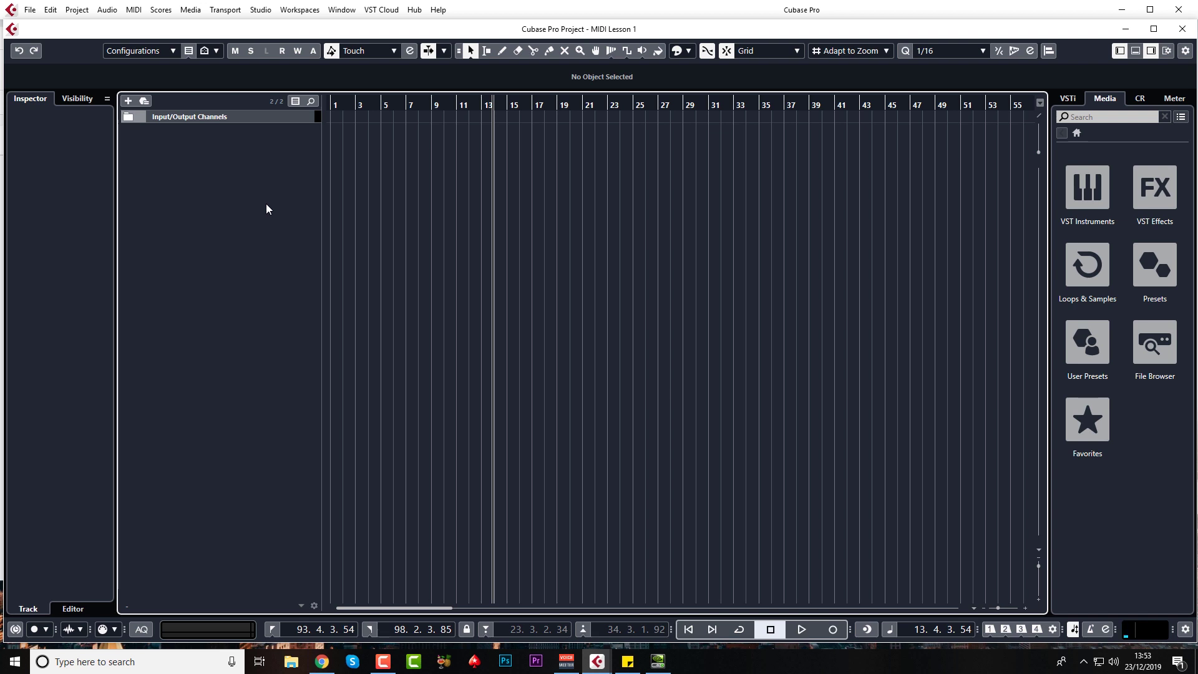
Add a Retrologue instrument track from the Synth category and expand its Inspector settings
{"action": "right_click", "coordinate": [264, 171]}
{"action": "left_click", "coordinate": [298, 191]}
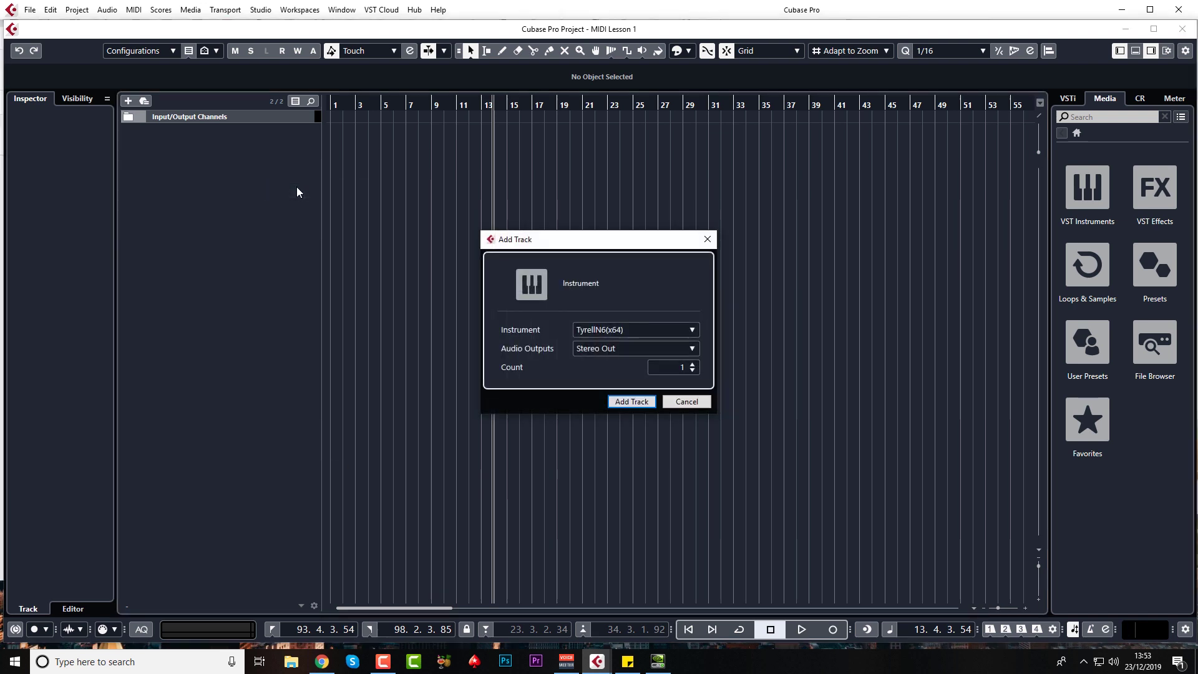
{"action": "left_click", "coordinate": [645, 330]}
{"action": "left_click", "coordinate": [532, 539]}
{"action": "left_click", "coordinate": [552, 489]}
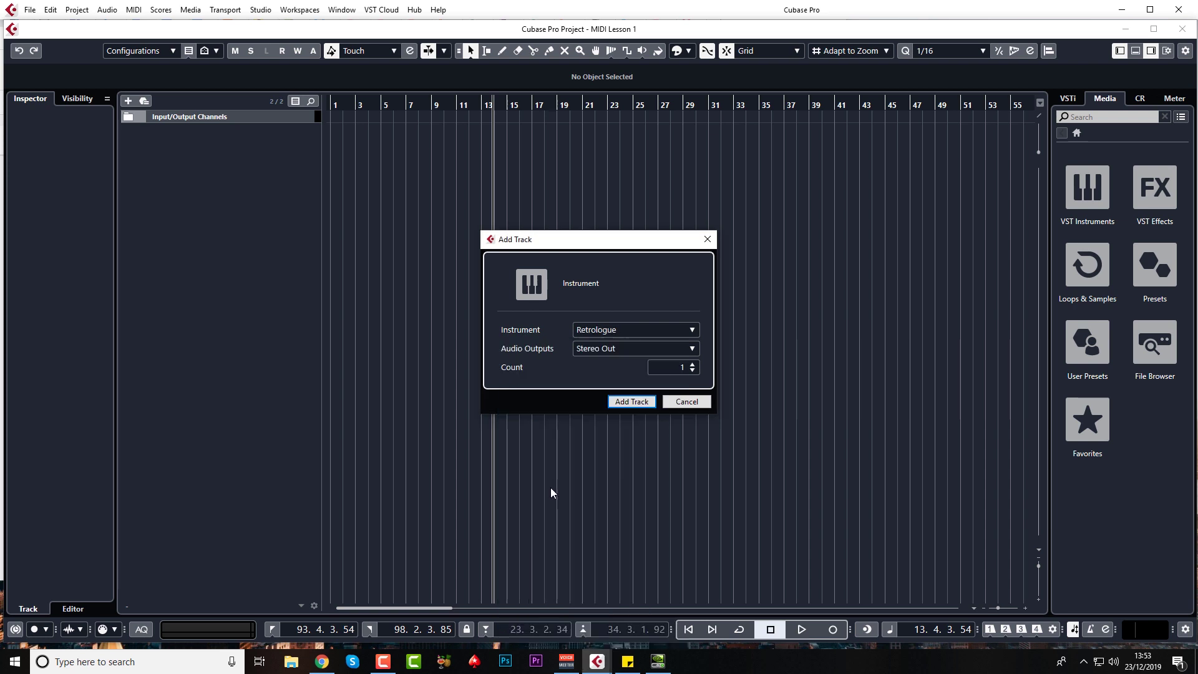
{"action": "left_click", "coordinate": [631, 402]}
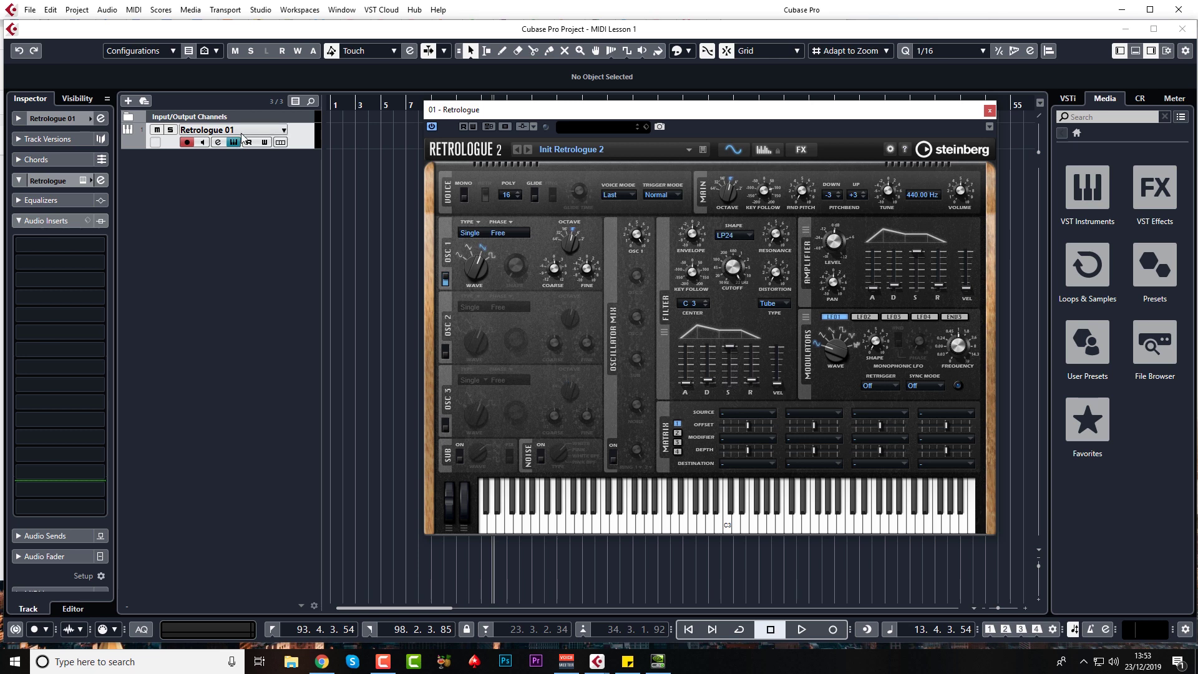
{"action": "left_click", "coordinate": [67, 121]}
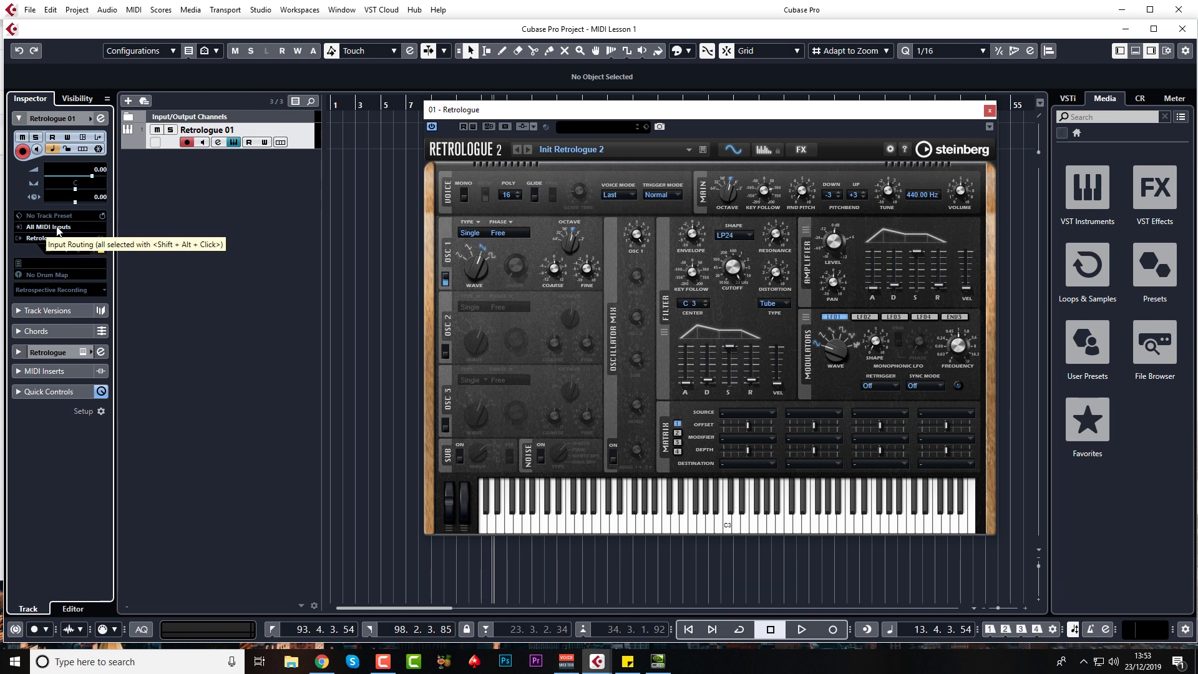
{"action": "left_click", "coordinate": [60, 229]}
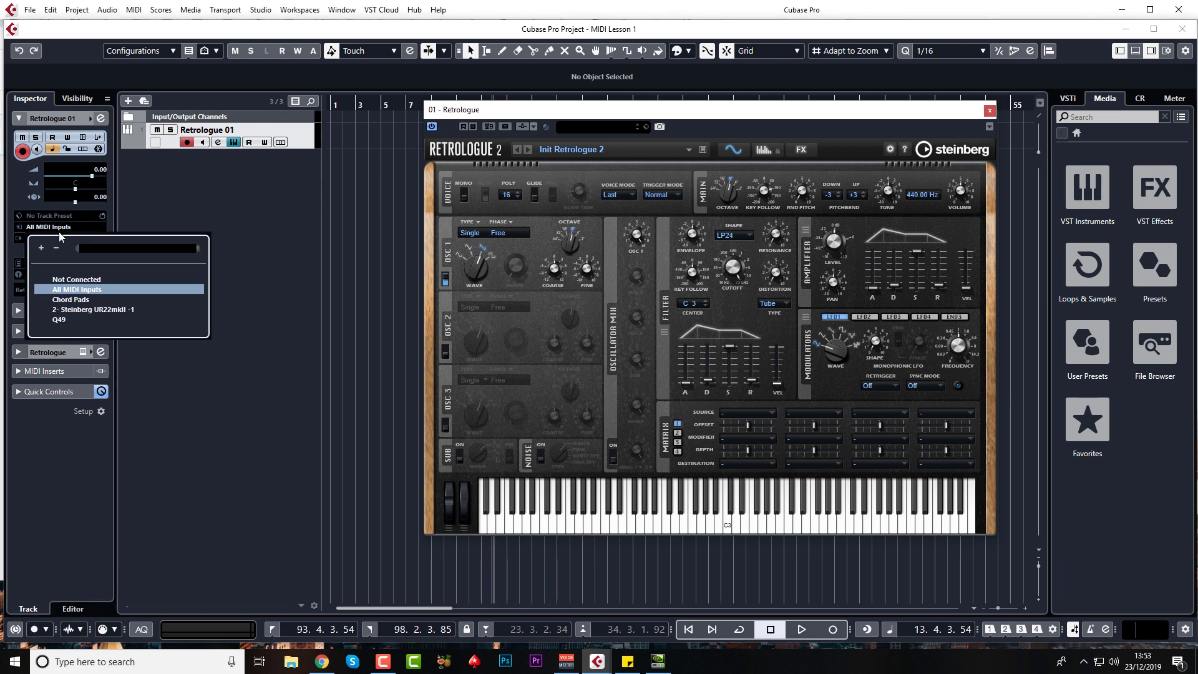
{"action": "left_click", "coordinate": [60, 321]}
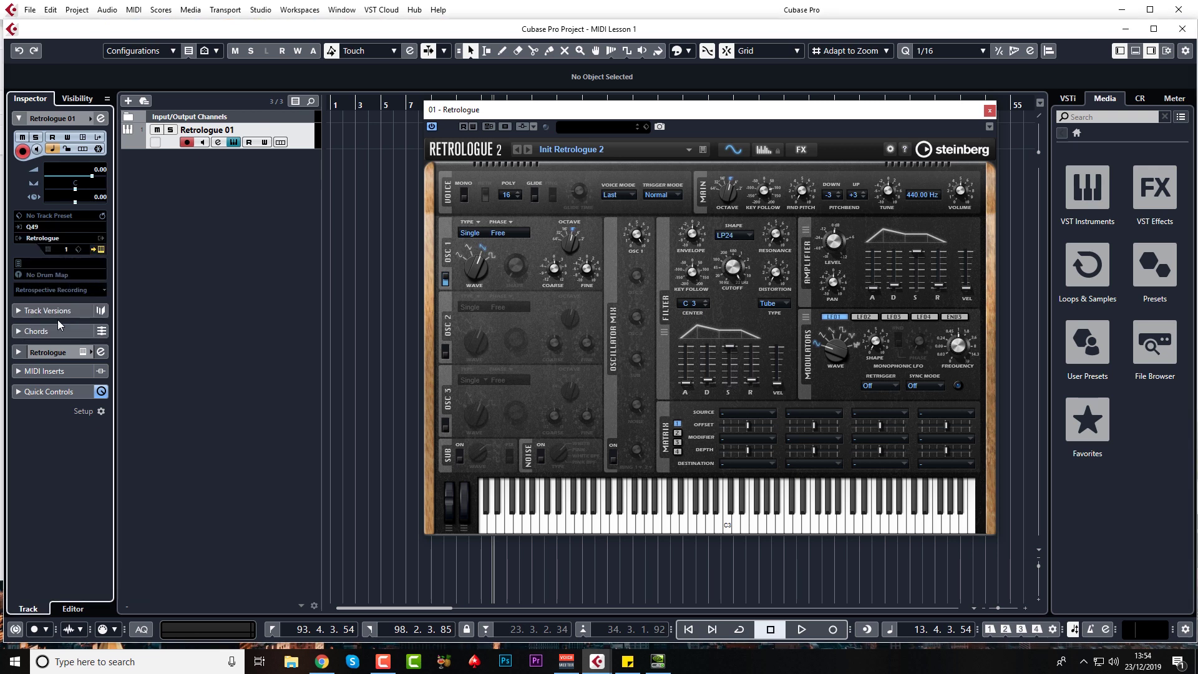
{"action": "left_click", "coordinate": [58, 228]}
{"action": "left_click", "coordinate": [74, 292]}
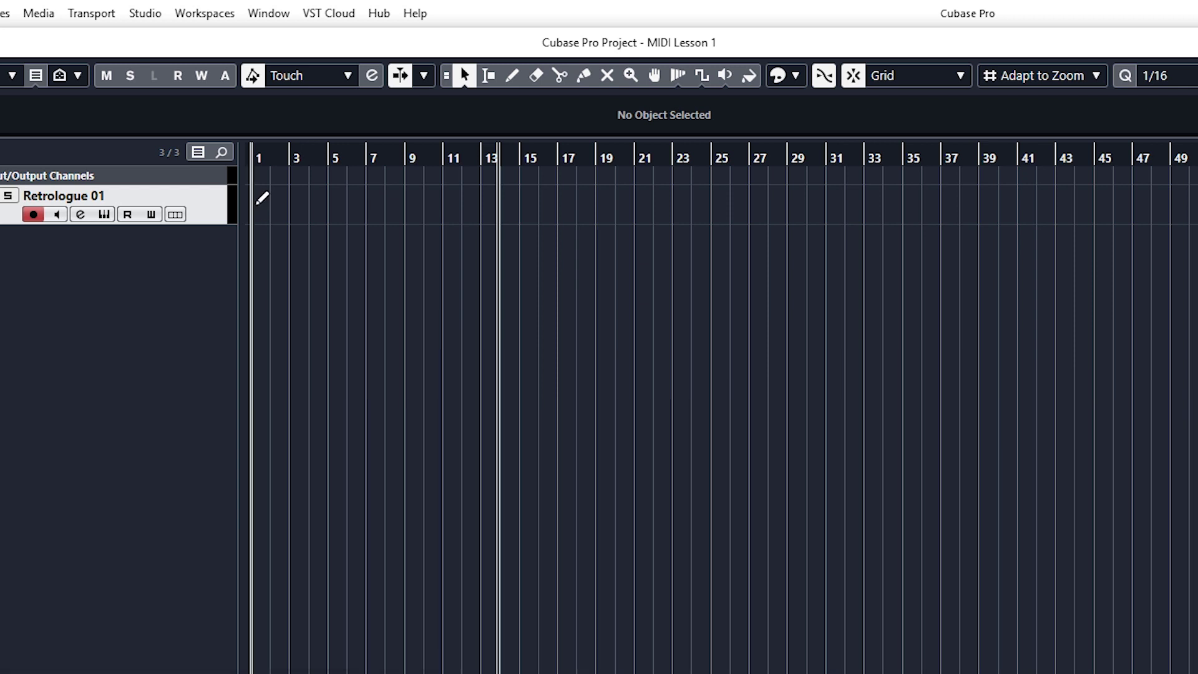
Select the Draw tool in the project toolbar
{"action": "left_click", "coordinate": [512, 77]}
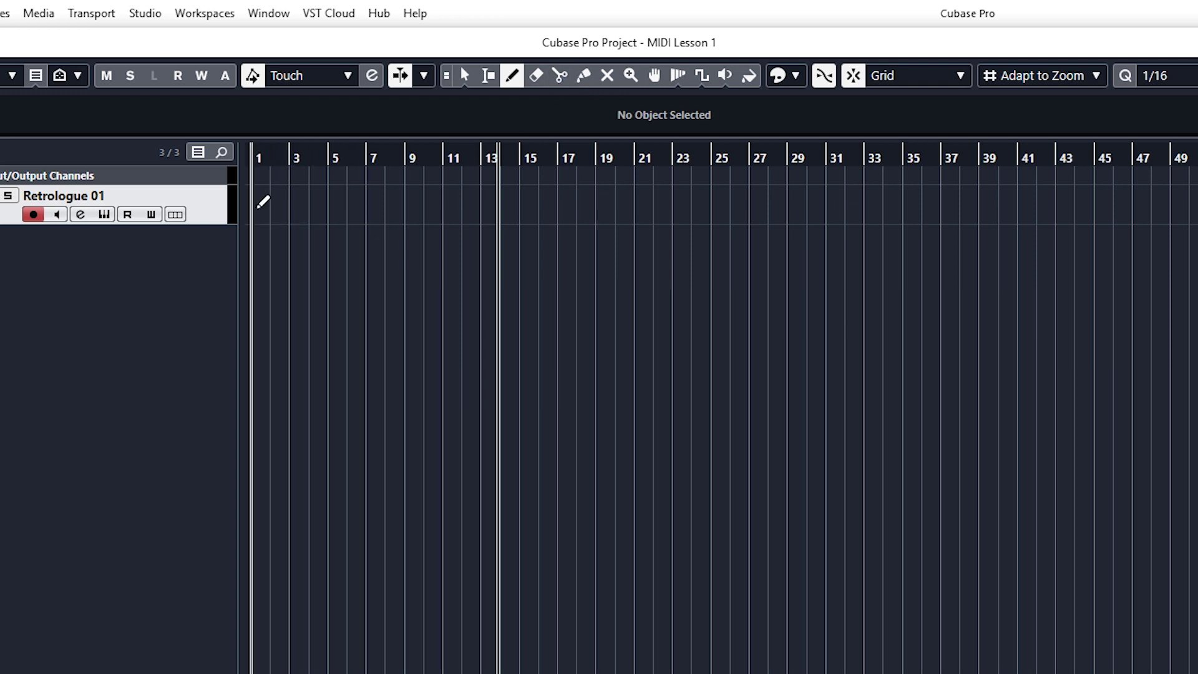
Draw a MIDI part from bar 1 to bar 5 and zoom the timeline in around it
{"action": "left_click_drag", "start_coordinate": [256, 207], "coordinate": [338, 208]}
{"action": "left_click_drag", "start_coordinate": [280, 163], "coordinate": [286, 174]}
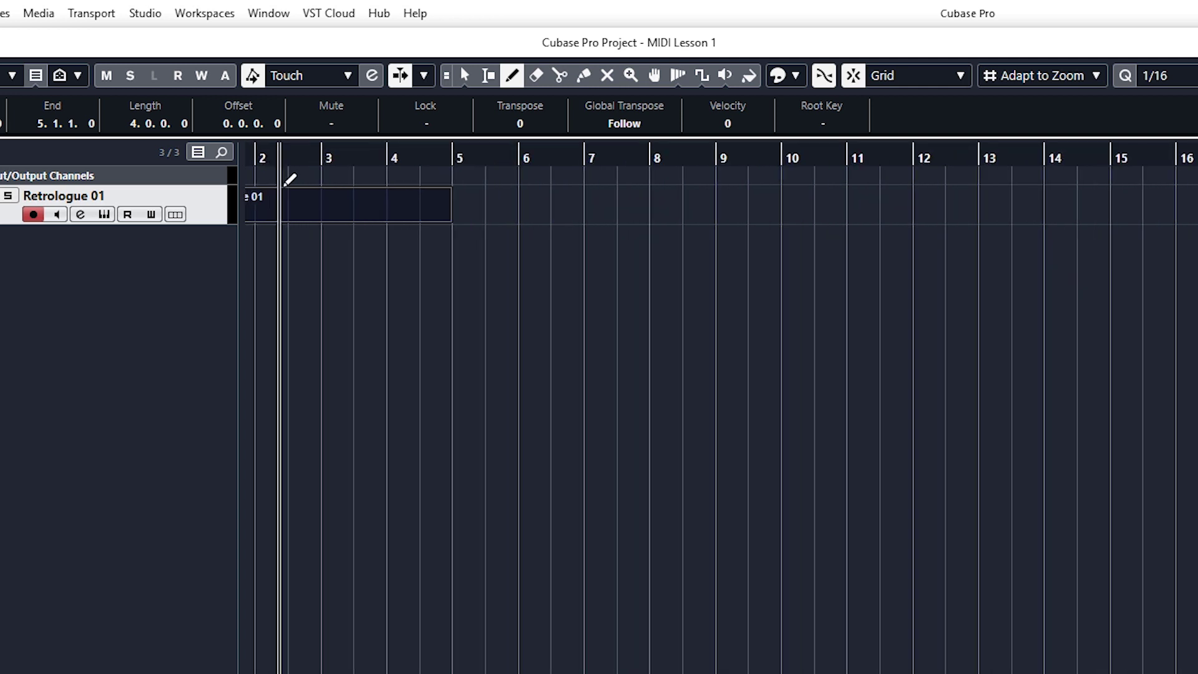
{"action": "scroll", "coordinate": [405, 424], "scroll_direction": "left", "scroll_amount": 1}
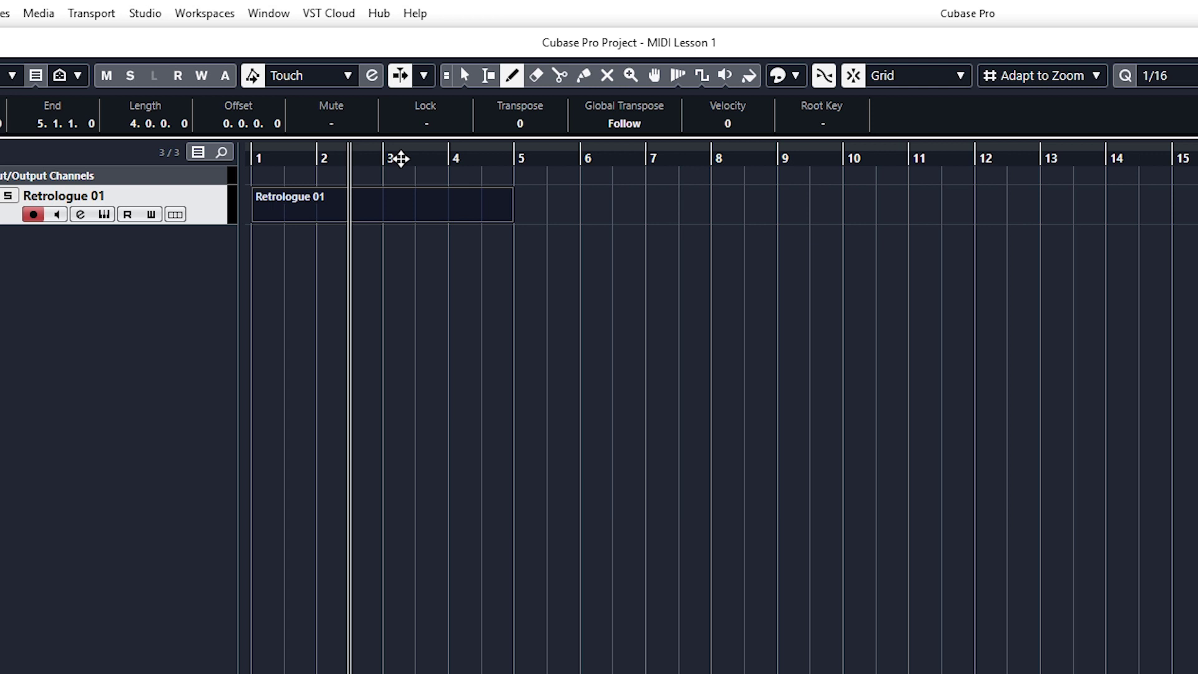
{"action": "left_click_drag", "start_coordinate": [400, 157], "coordinate": [426, 153]}
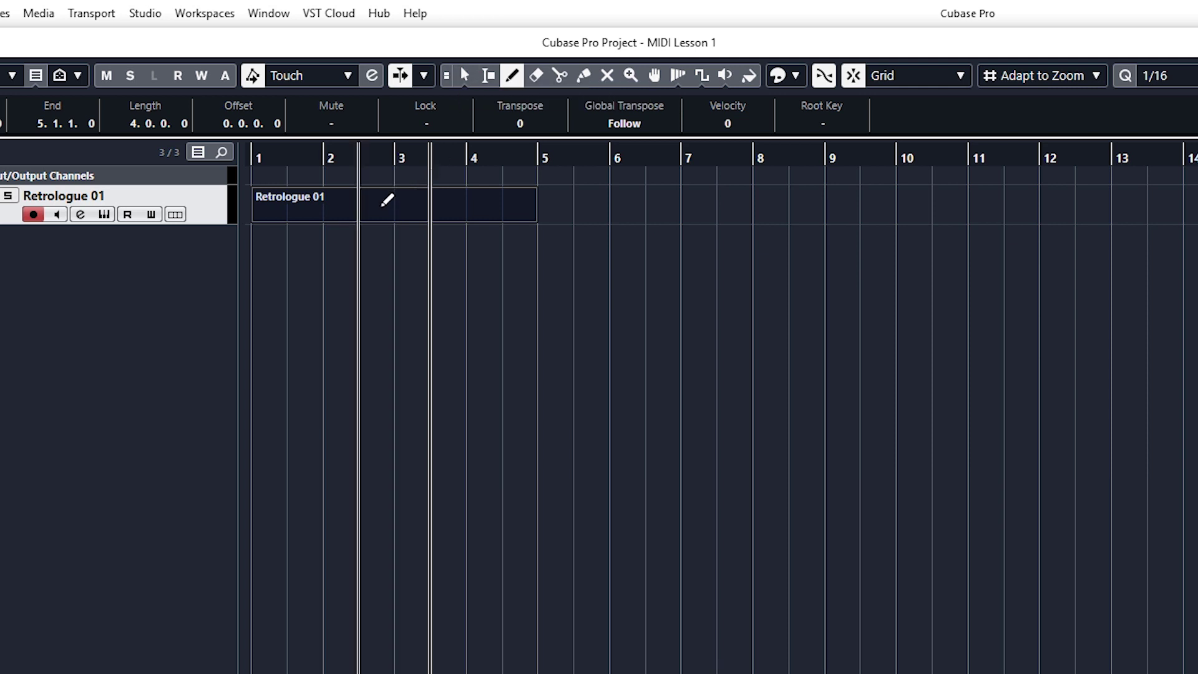
Switch to Object Selection and open the Retrologue 01 part in the Key Editor
{"action": "right_click", "coordinate": [384, 203]}
{"action": "left_click", "coordinate": [384, 205]}
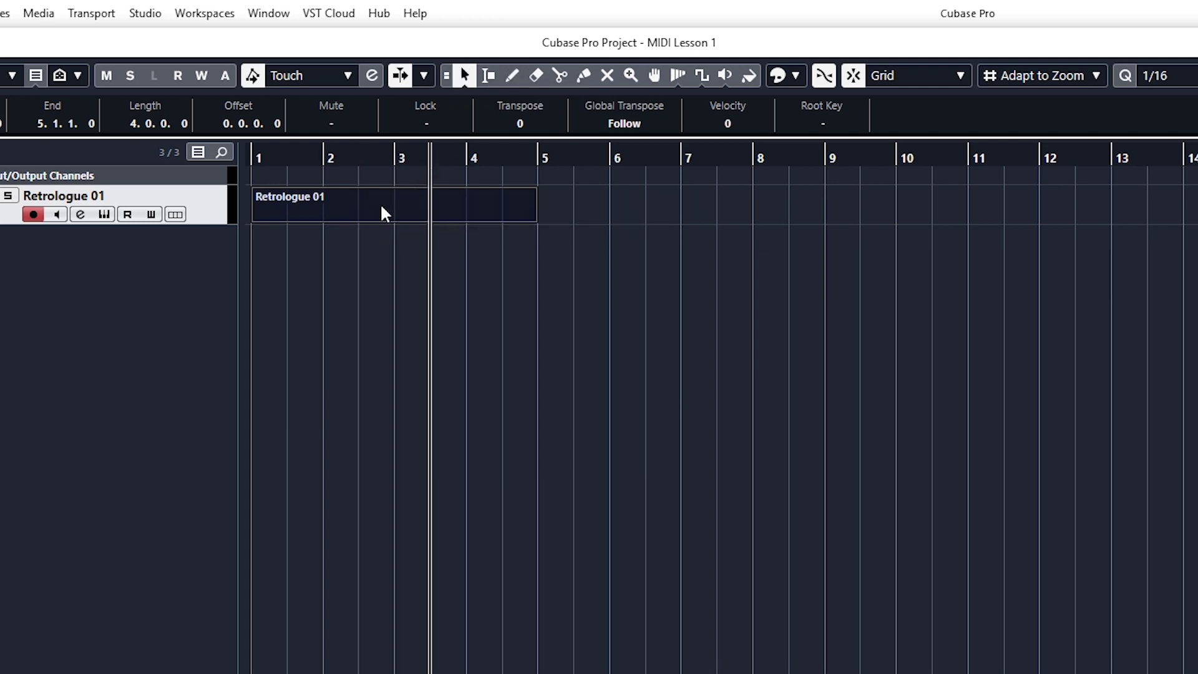
{"action": "left_click", "coordinate": [302, 205]}
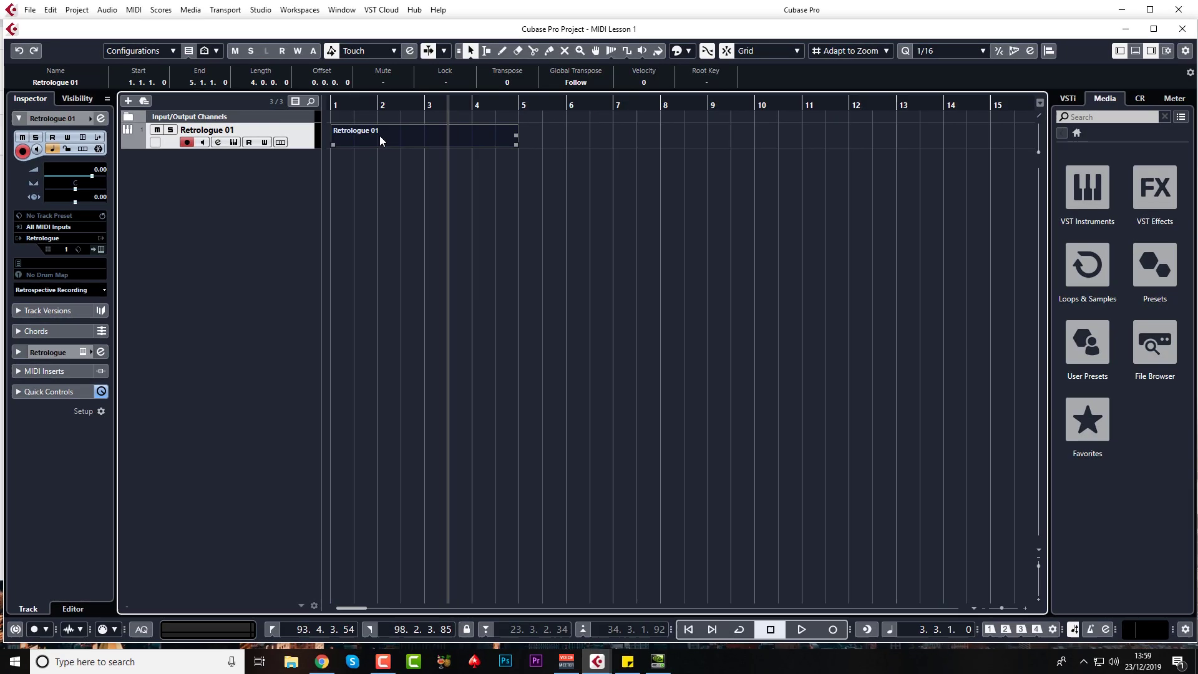
{"action": "double_click", "coordinate": [324, 206]}
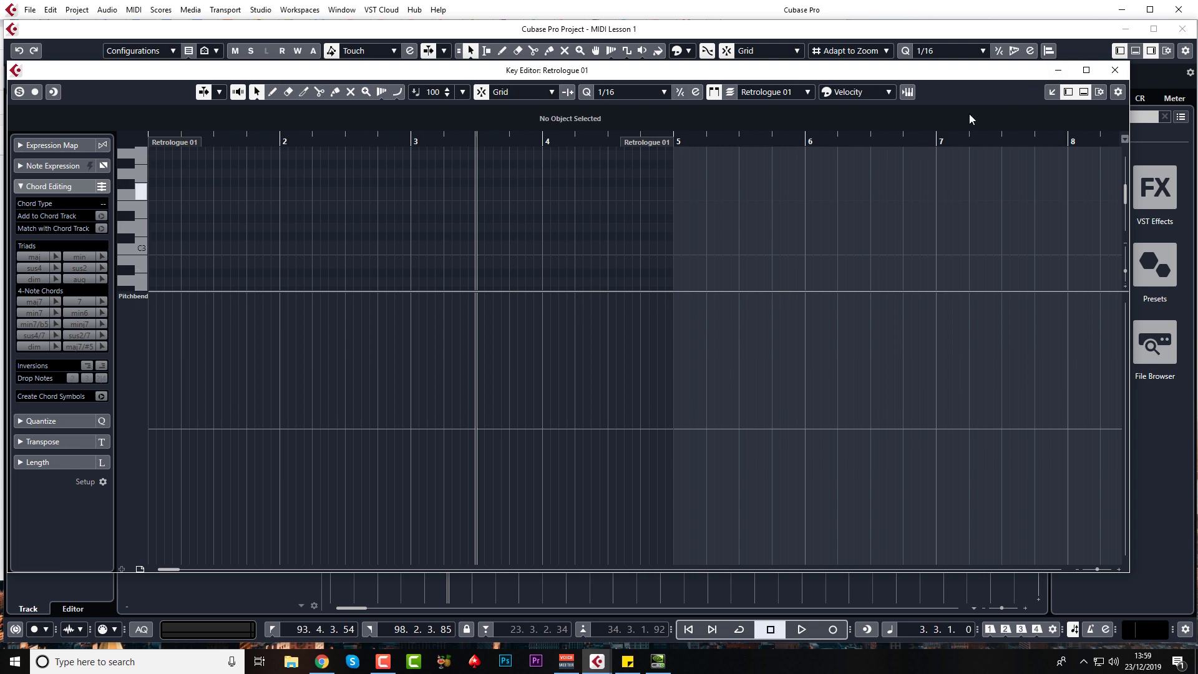
Dock the Key Editor in the Lower Zone and enlarge it to show the piano keys
{"action": "left_click", "coordinate": [1116, 71]}
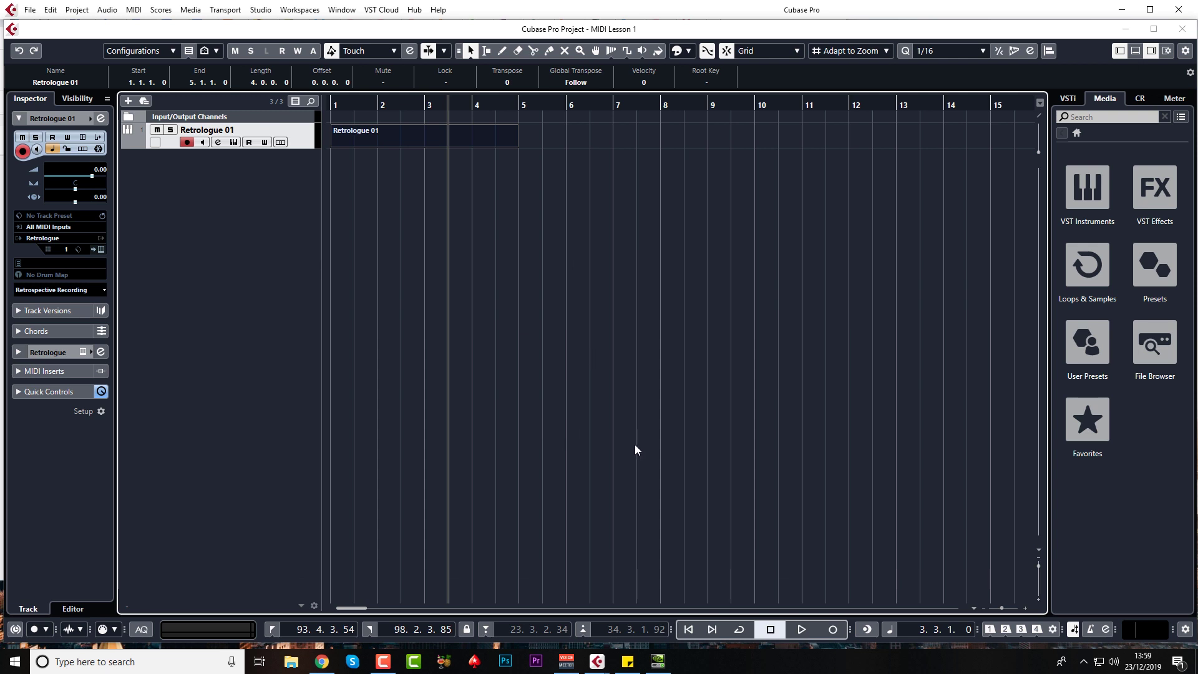
{"action": "left_click", "coordinate": [1136, 51]}
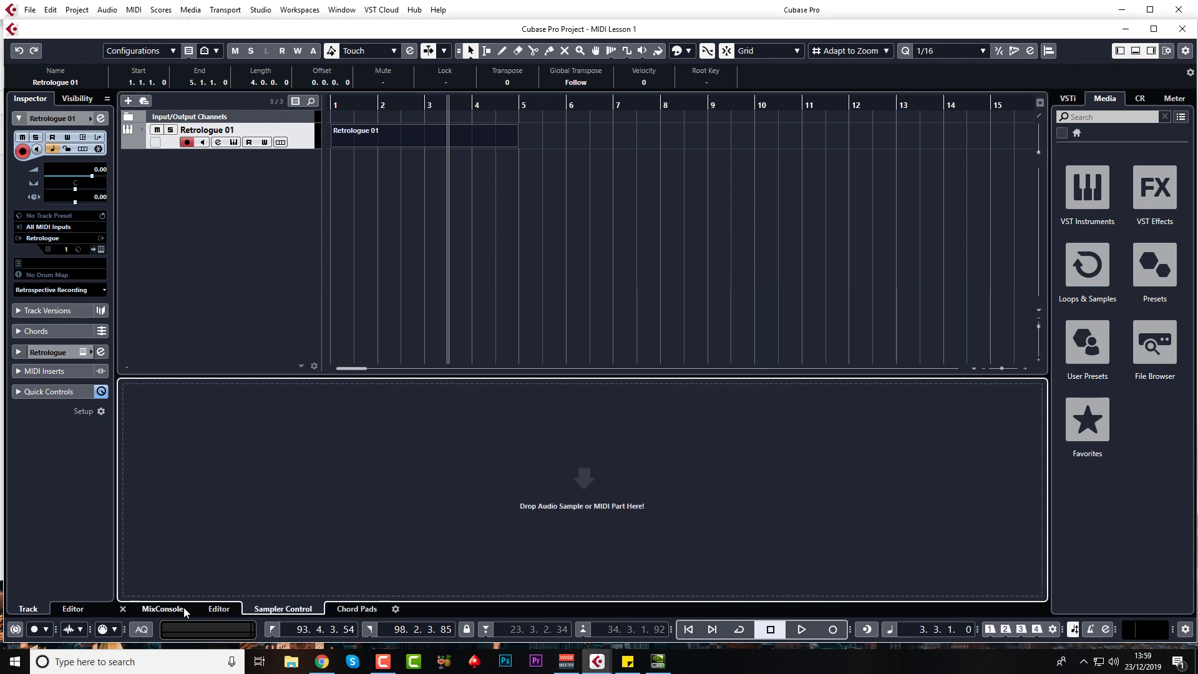
{"action": "left_click", "coordinate": [211, 608]}
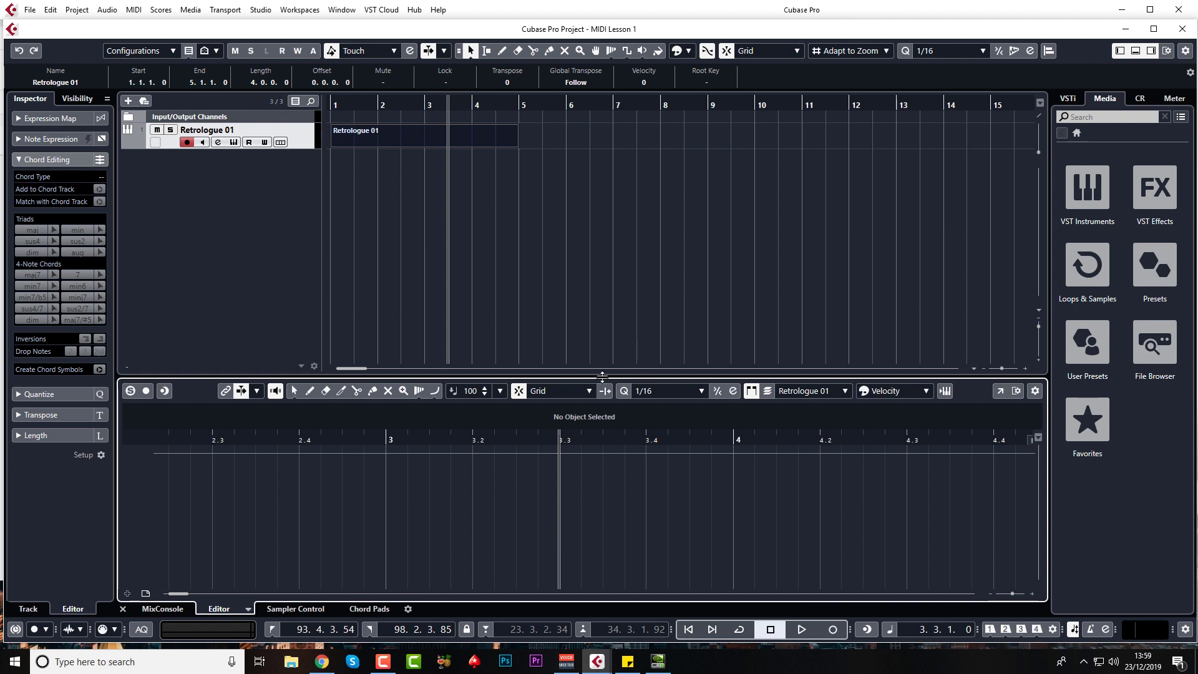
{"action": "left_click_drag", "start_coordinate": [599, 379], "coordinate": [599, 308]}
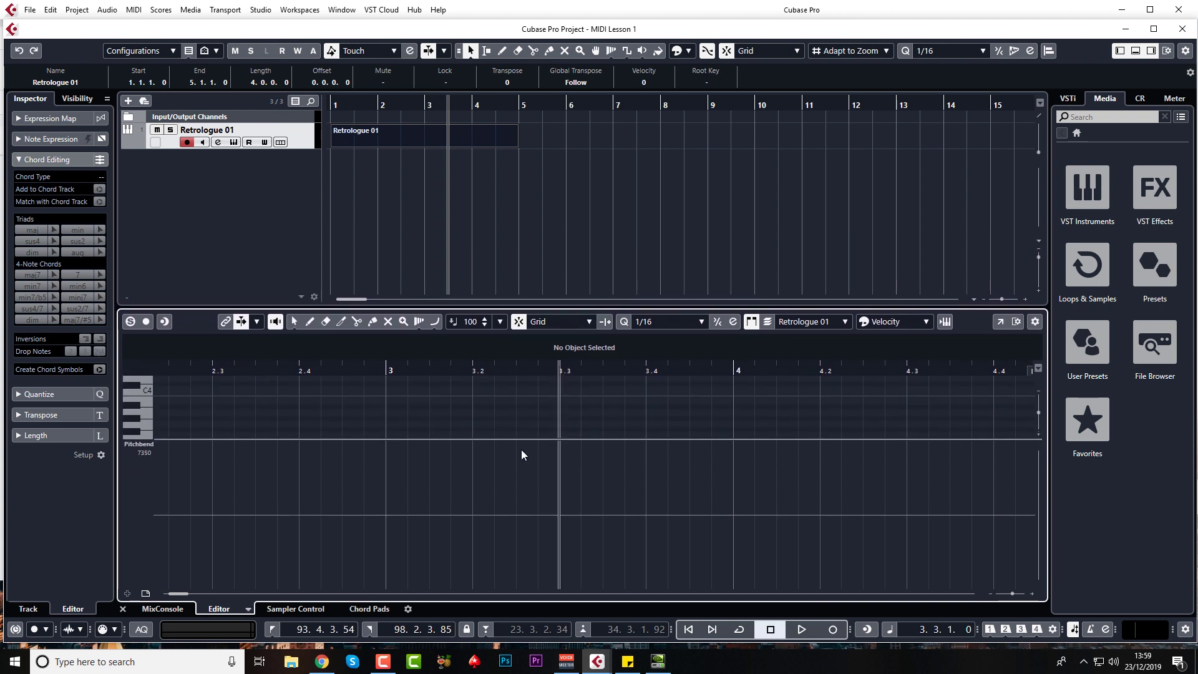
{"action": "left_click_drag", "start_coordinate": [520, 435], "coordinate": [508, 528]}
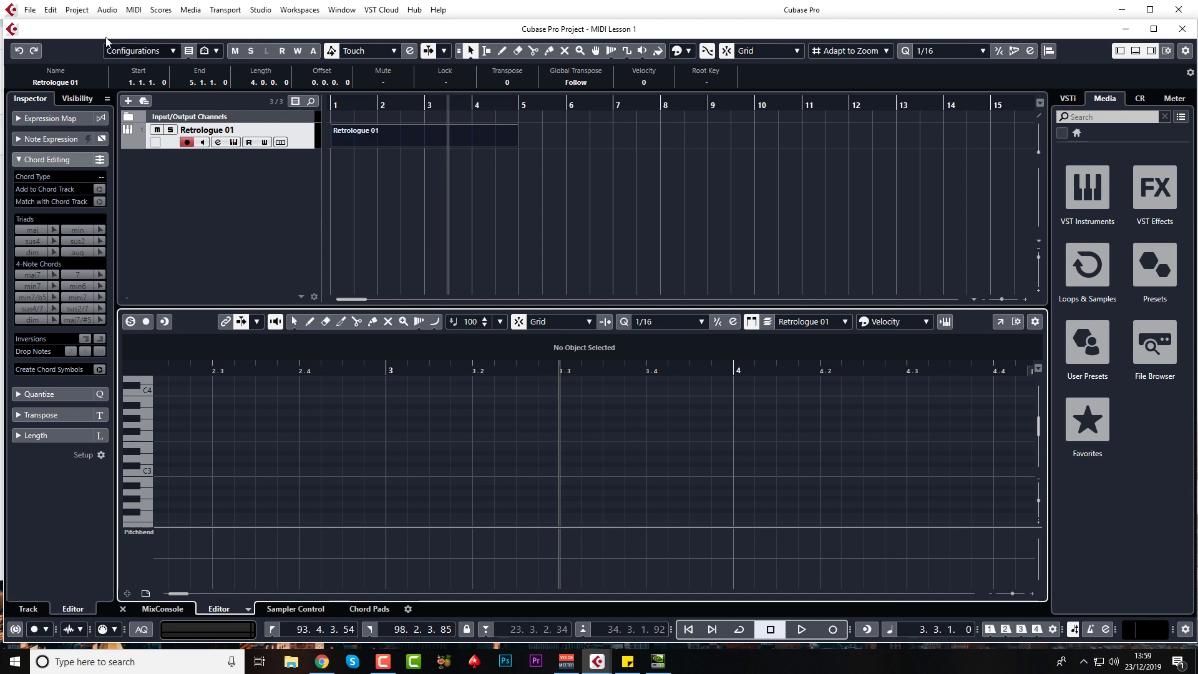
{"action": "left_click", "coordinate": [47, 11]}
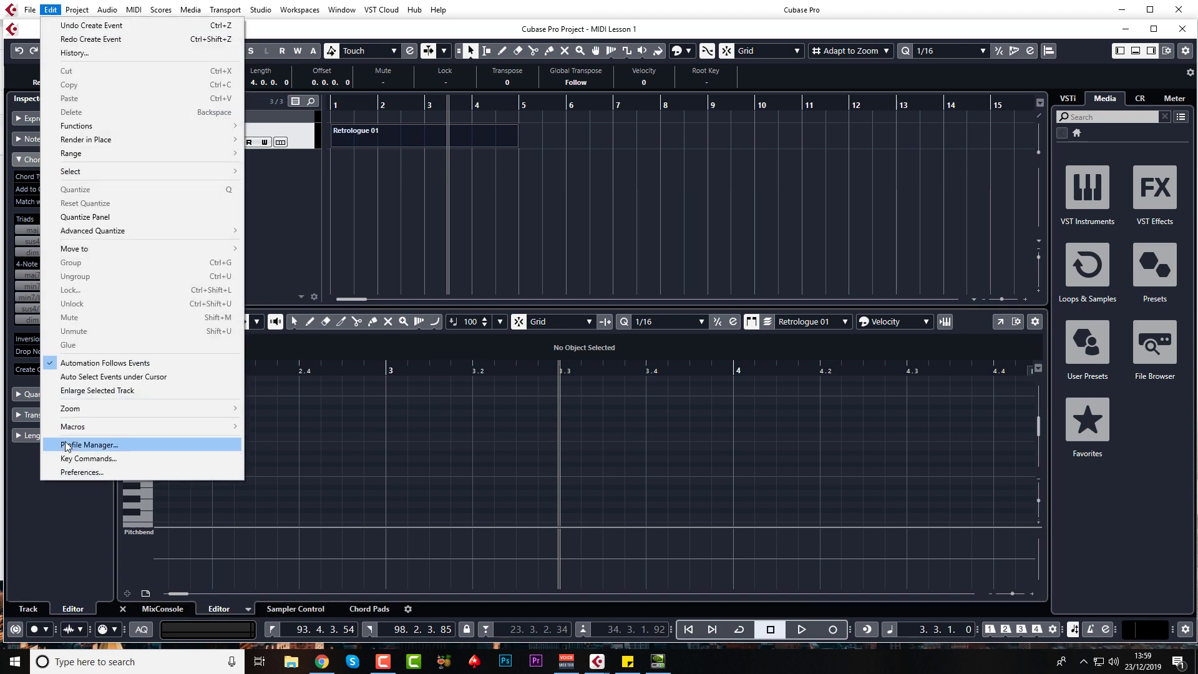
{"action": "left_click", "coordinate": [75, 473]}
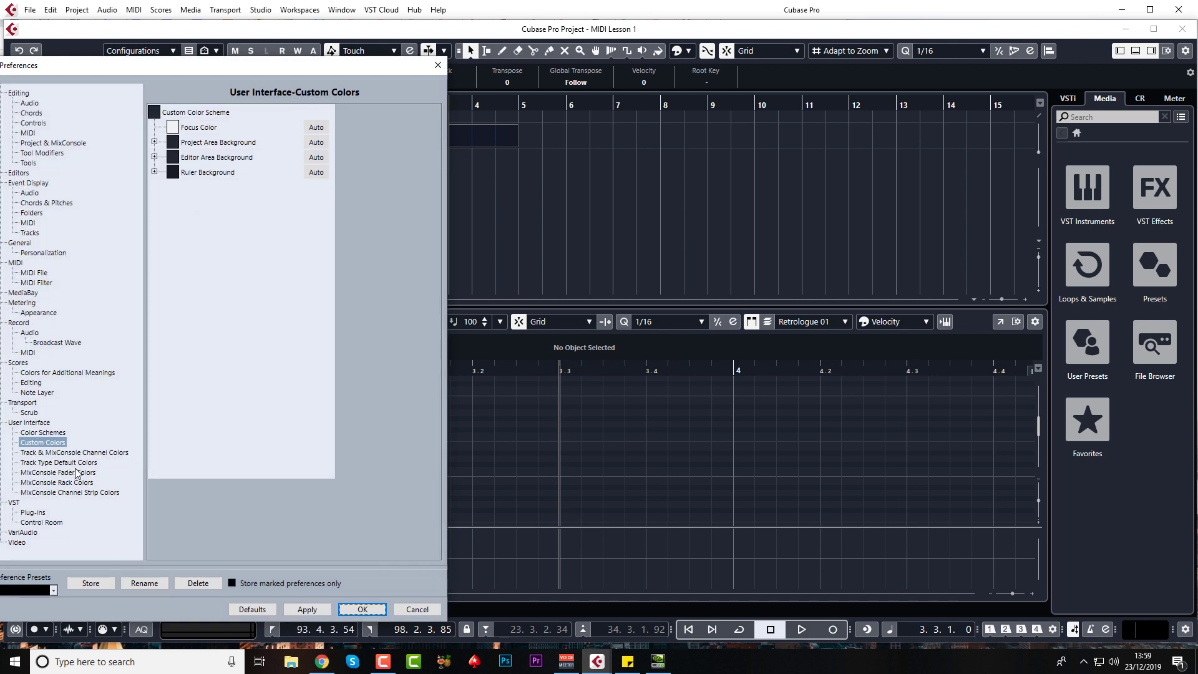
{"action": "left_click_drag", "start_coordinate": [219, 65], "coordinate": [255, 55]}
{"action": "left_click", "coordinate": [56, 161]}
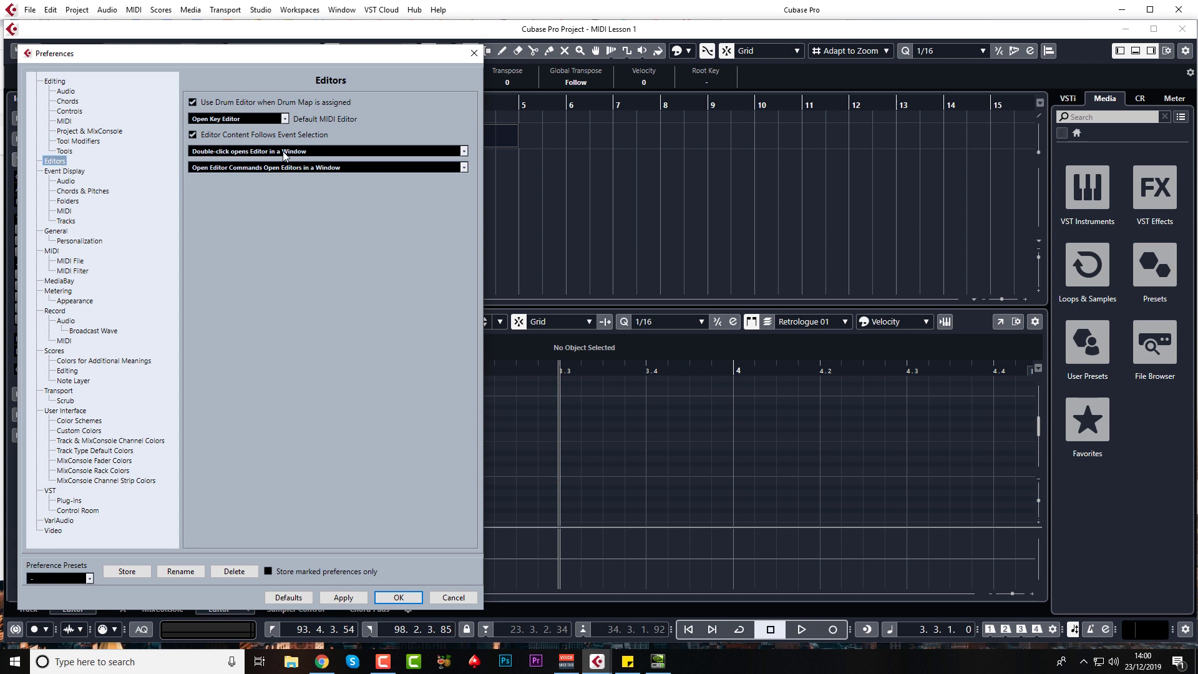
{"action": "left_click", "coordinate": [312, 154]}
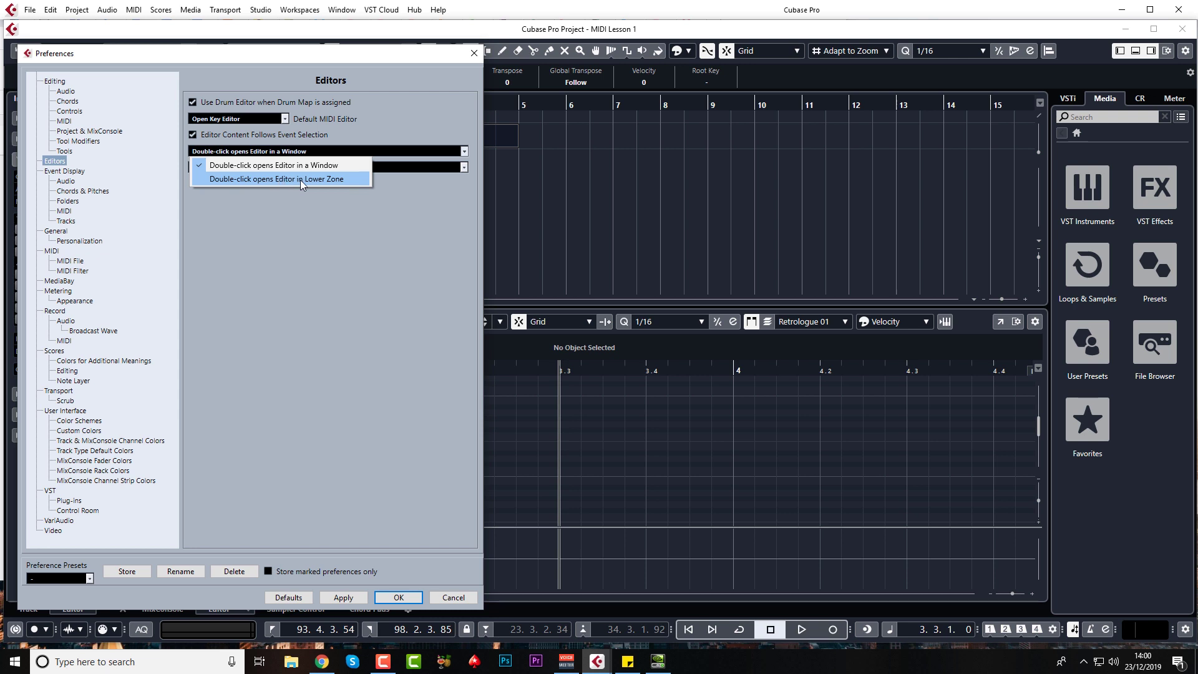
{"action": "key", "text": "Escape"}
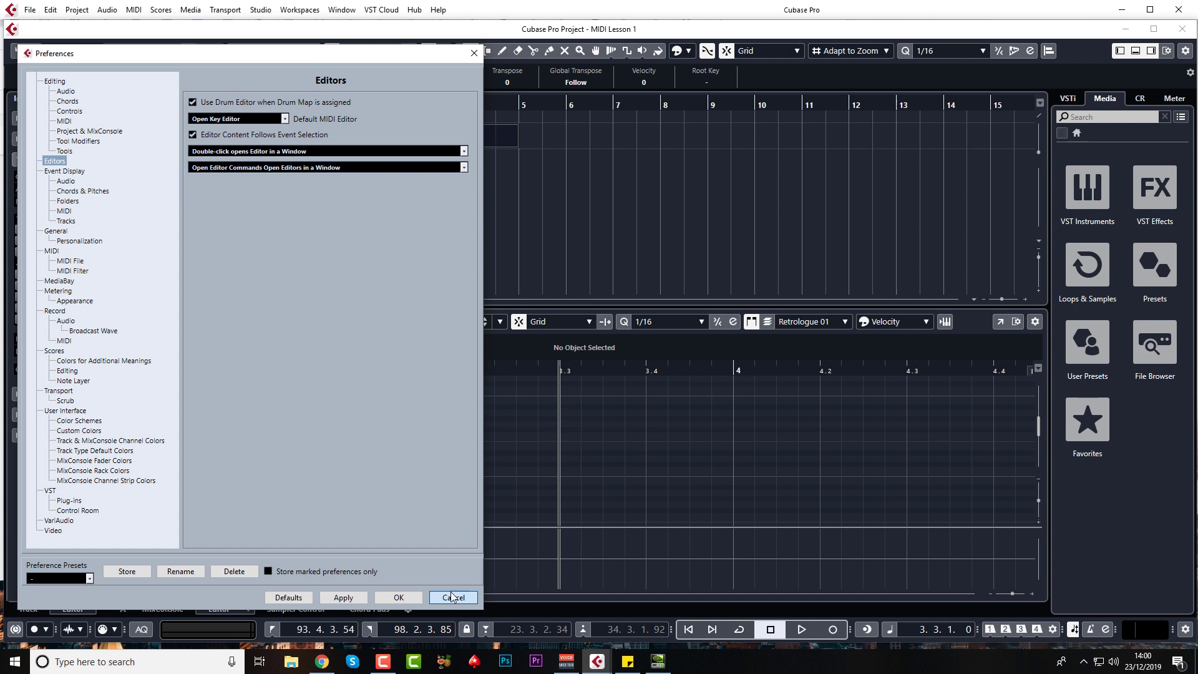
{"action": "key", "text": "Escape"}
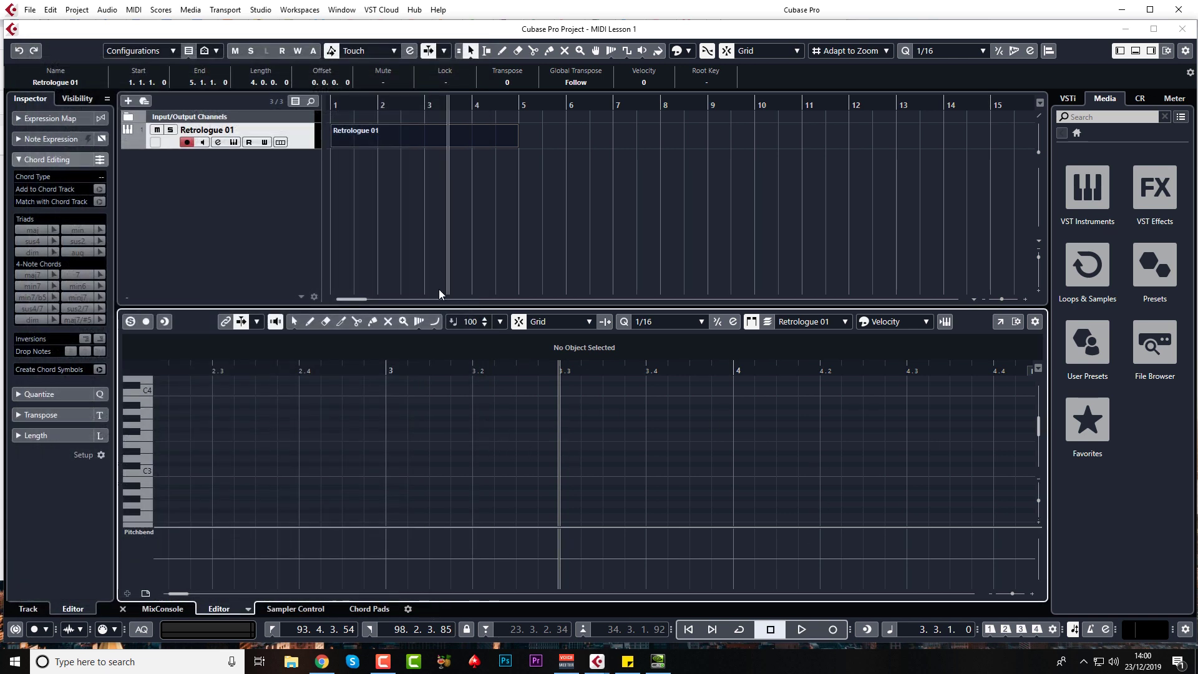
Draw a one-beat F3 note at 1.1.1.0 and audition its pitch
{"action": "left_click_drag", "start_coordinate": [439, 305], "coordinate": [430, 316]}
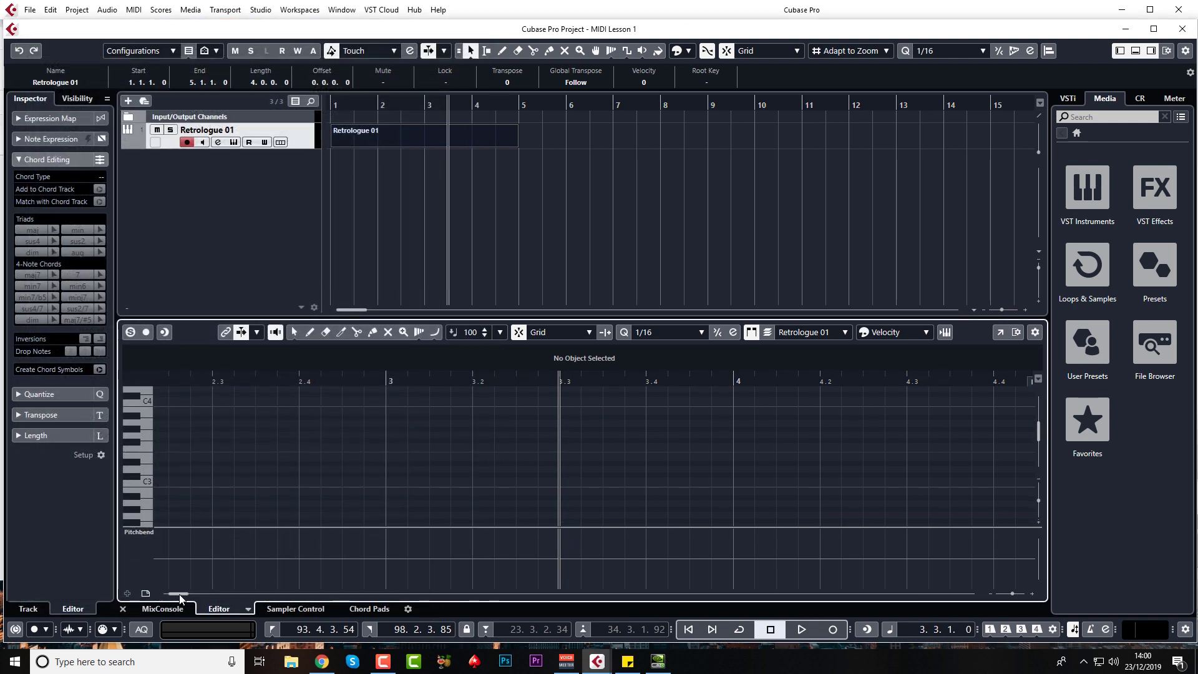
{"action": "left_click_drag", "start_coordinate": [180, 595], "coordinate": [174, 595]}
{"action": "left_click", "coordinate": [327, 382]}
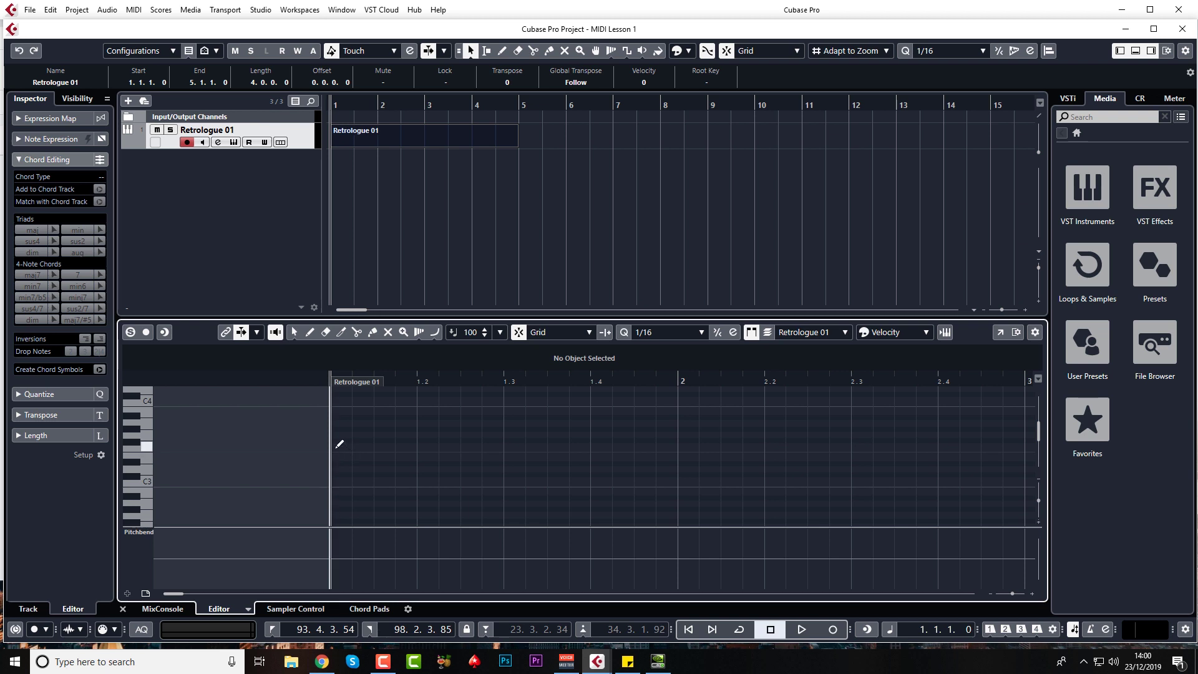
{"action": "left_click", "coordinate": [337, 446]}
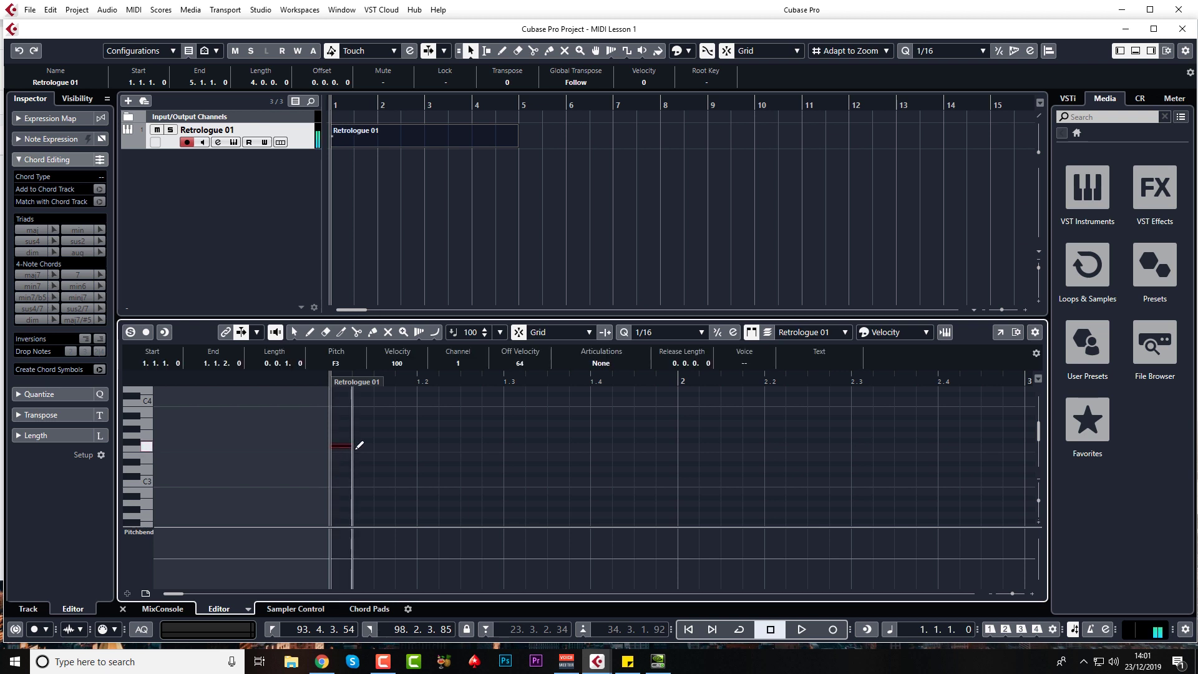
{"action": "left_click_drag", "start_coordinate": [363, 447], "coordinate": [428, 449]}
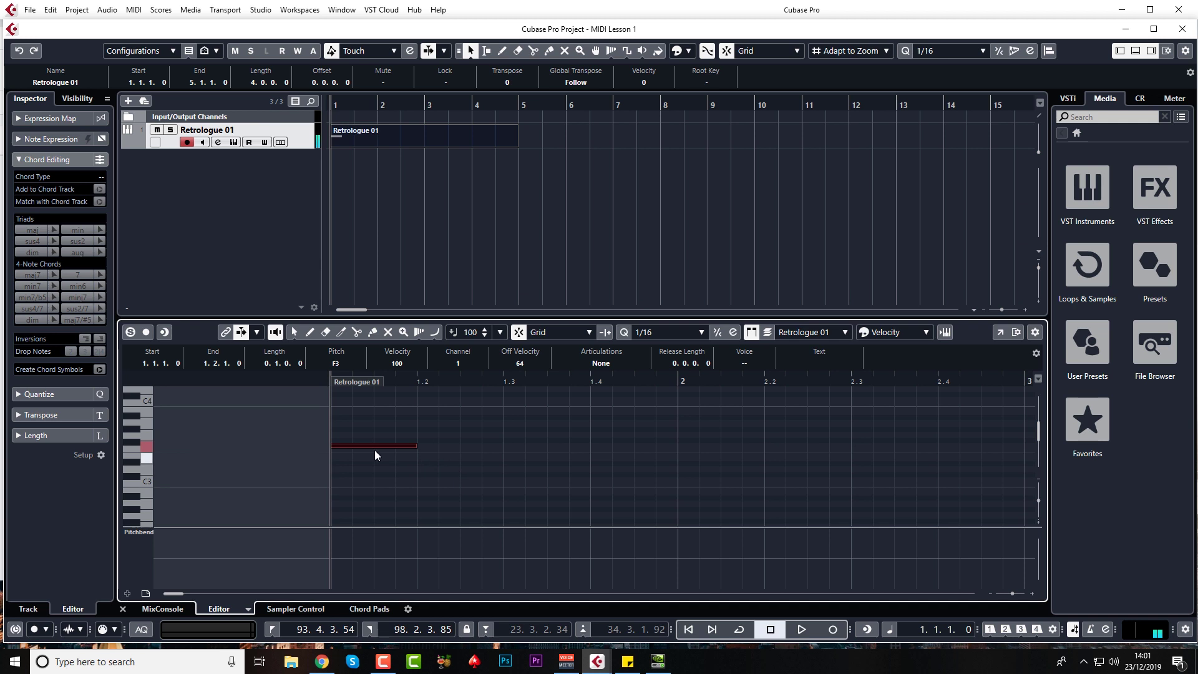
{"action": "left_click", "coordinate": [148, 448]}
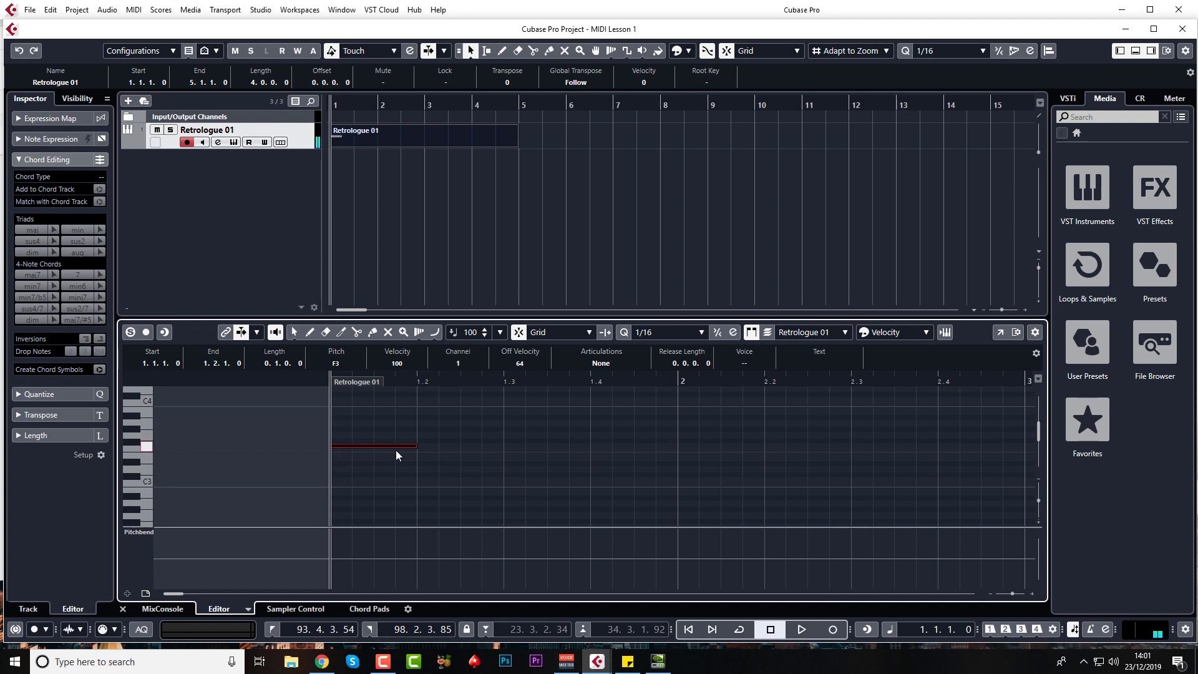
{"action": "left_click_drag", "start_coordinate": [381, 425], "coordinate": [406, 489]}
{"action": "left_click", "coordinate": [1039, 526]}
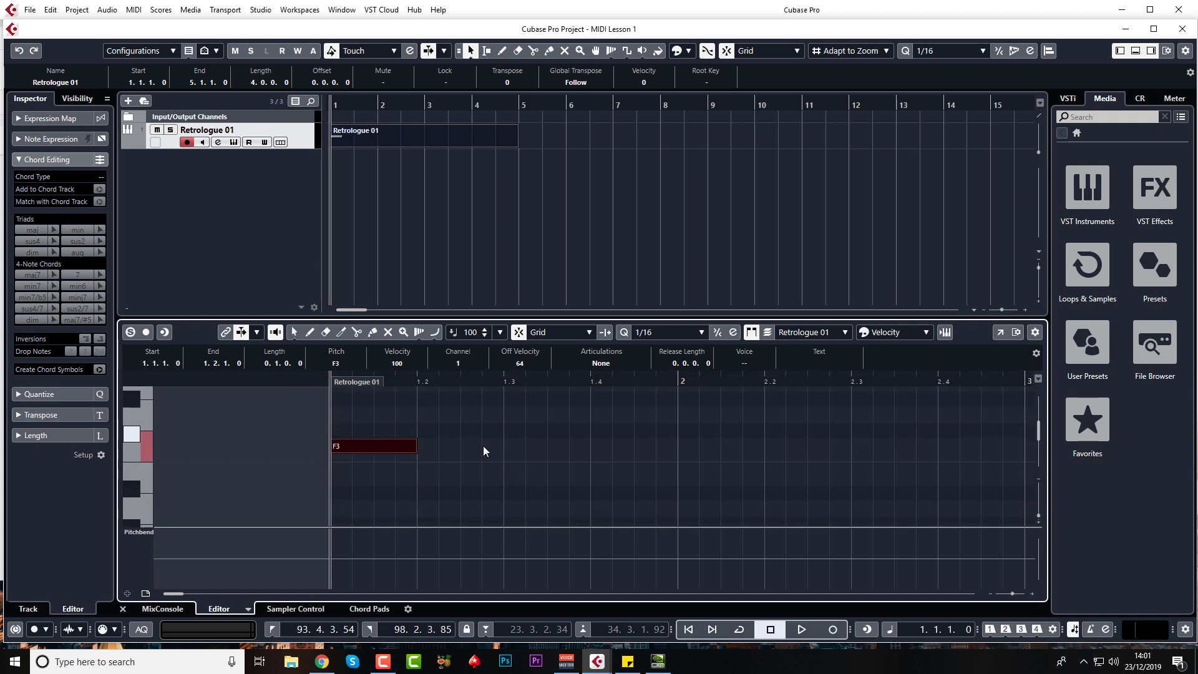
{"action": "key", "text": "space"}
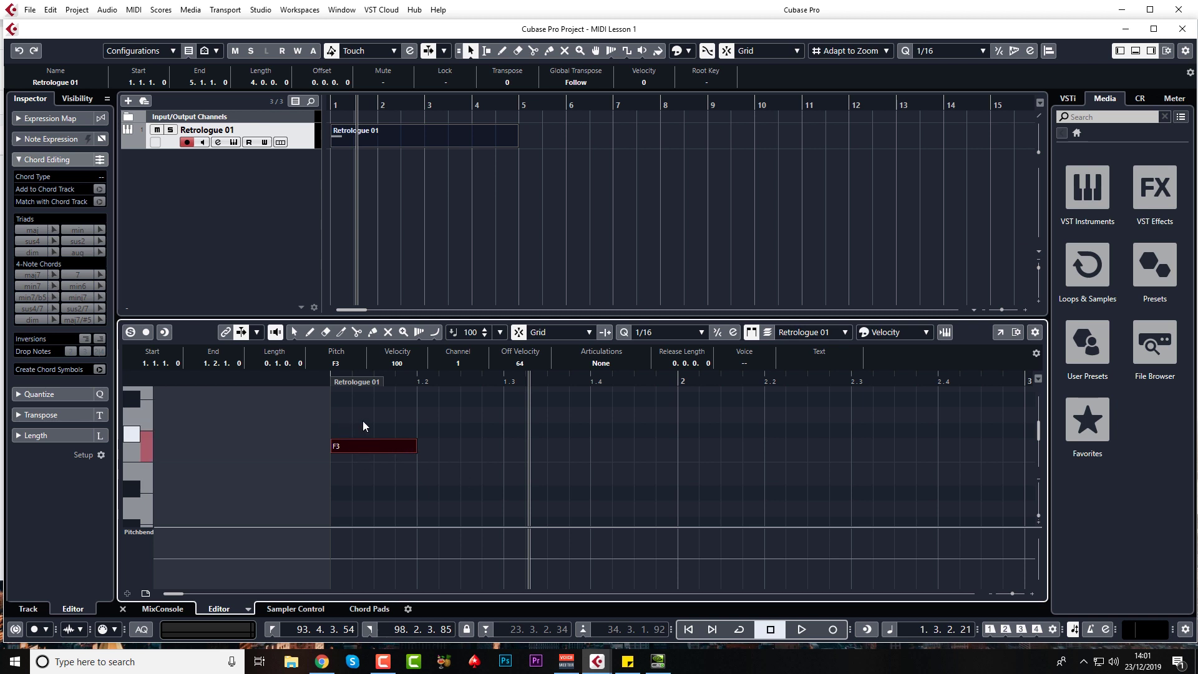
{"action": "left_click_drag", "start_coordinate": [366, 425], "coordinate": [394, 482]}
{"action": "left_click", "coordinate": [375, 445]}
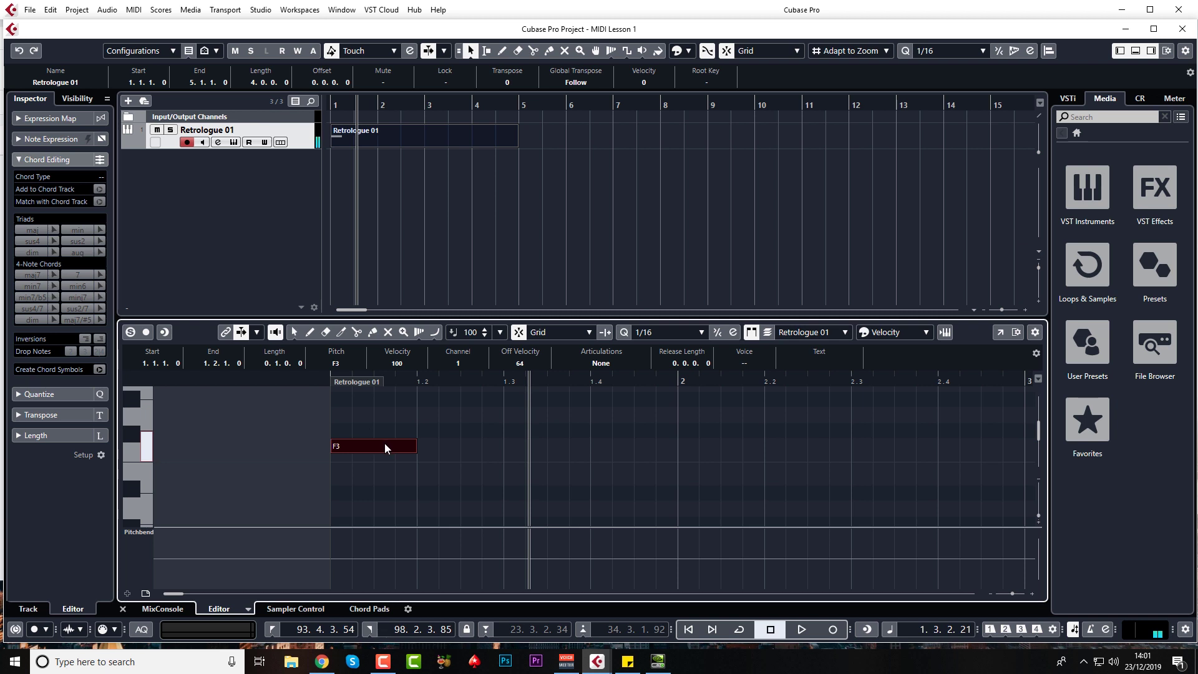
{"action": "left_click", "coordinate": [328, 382]}
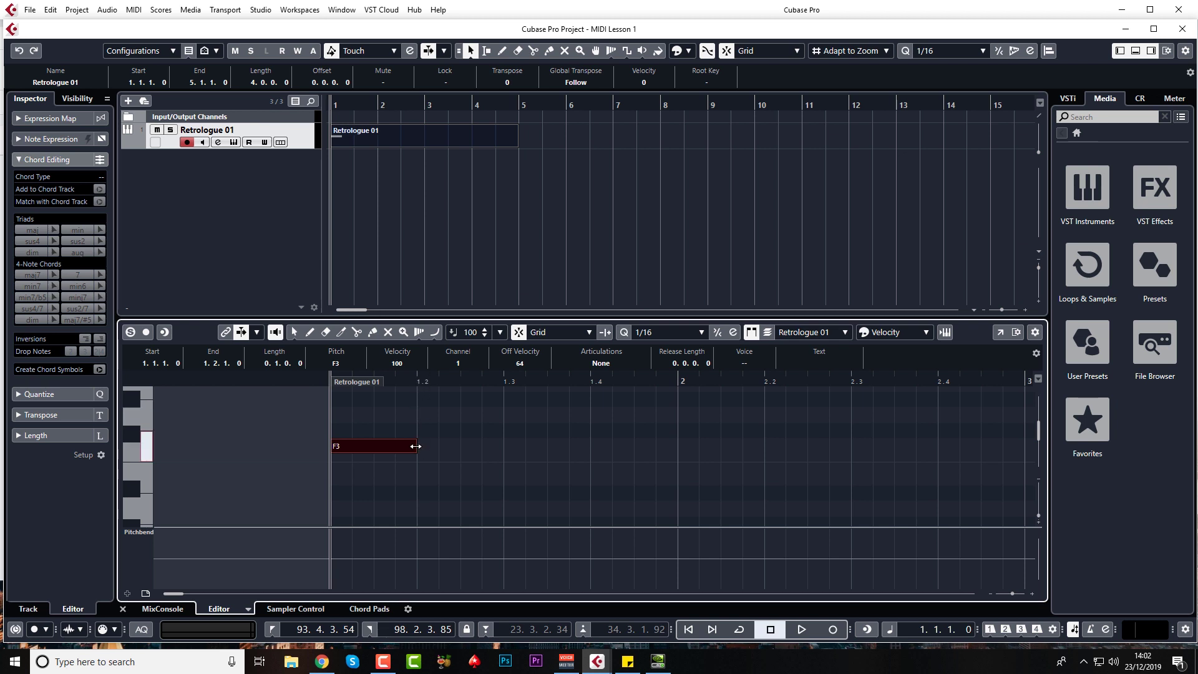
Try the note lengthened to bar 2, then return it to one beat ending at 1.2 as F#3
{"action": "left_click_drag", "start_coordinate": [415, 446], "coordinate": [680, 452]}
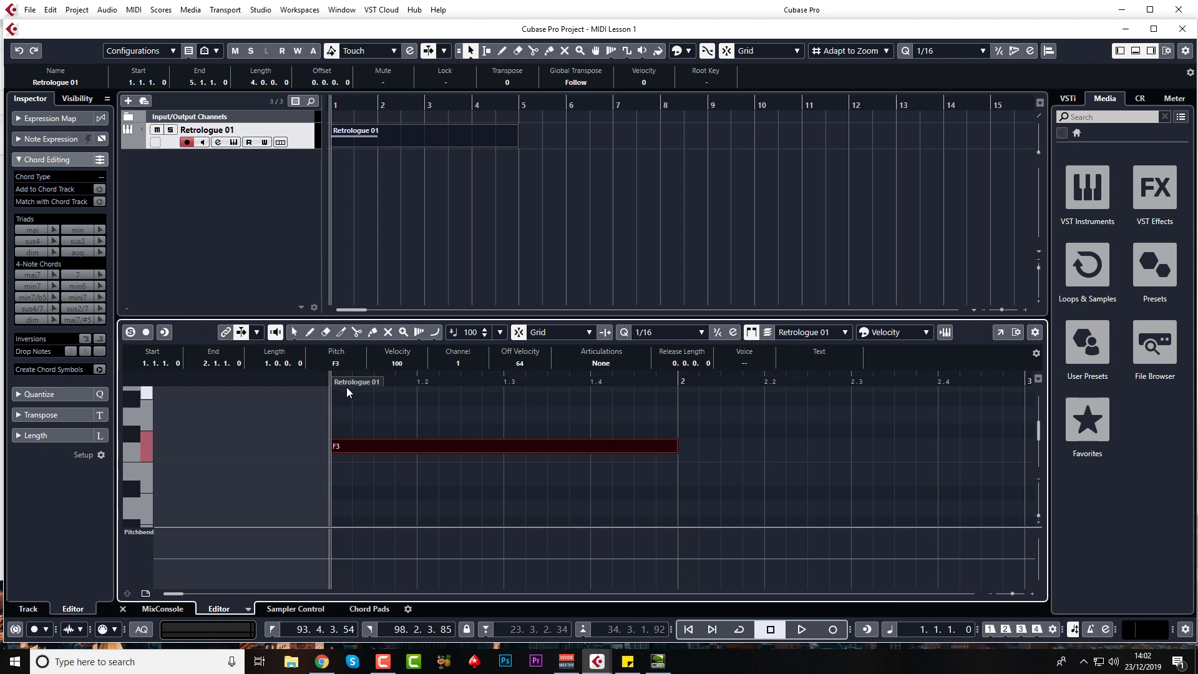
{"action": "key", "text": "space"}
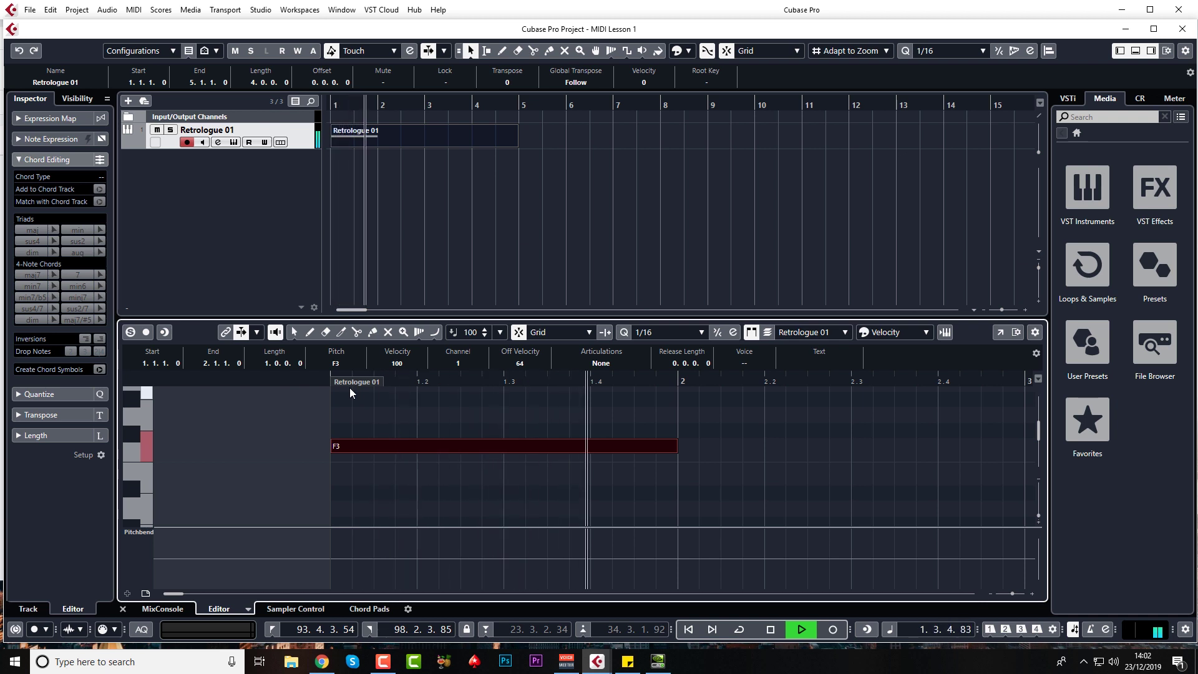
{"action": "key", "text": "space"}
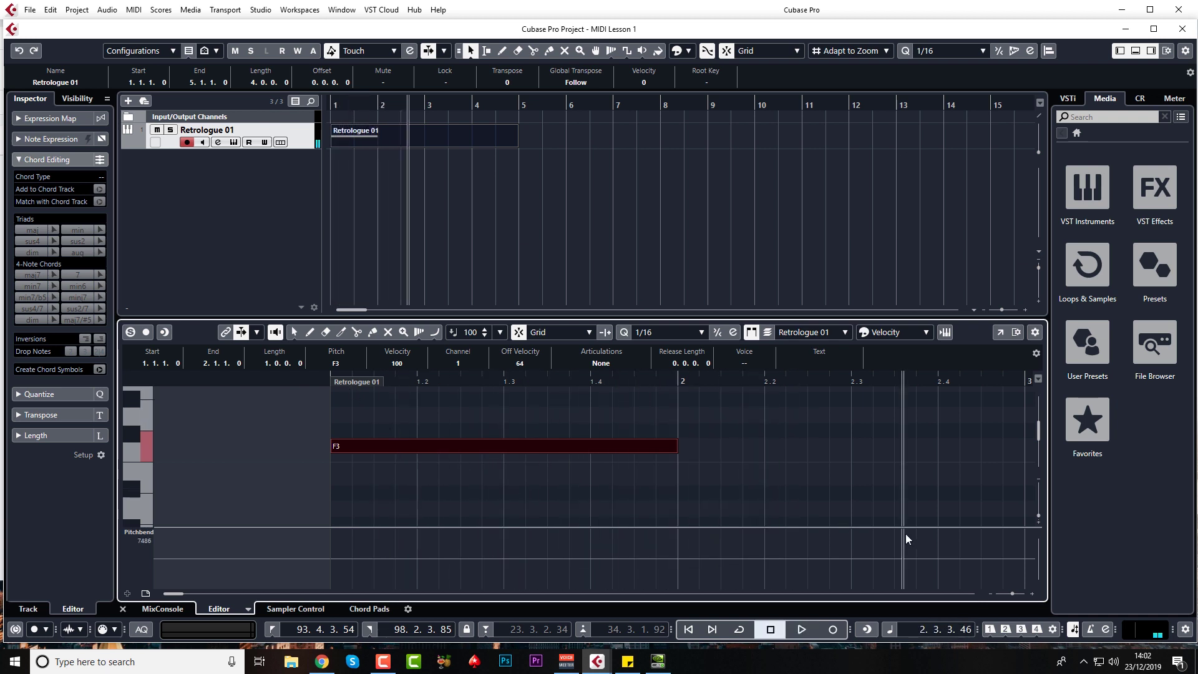
{"action": "key", "text": "c"}
{"action": "left_click", "coordinate": [330, 381]}
{"action": "key", "text": "space"}
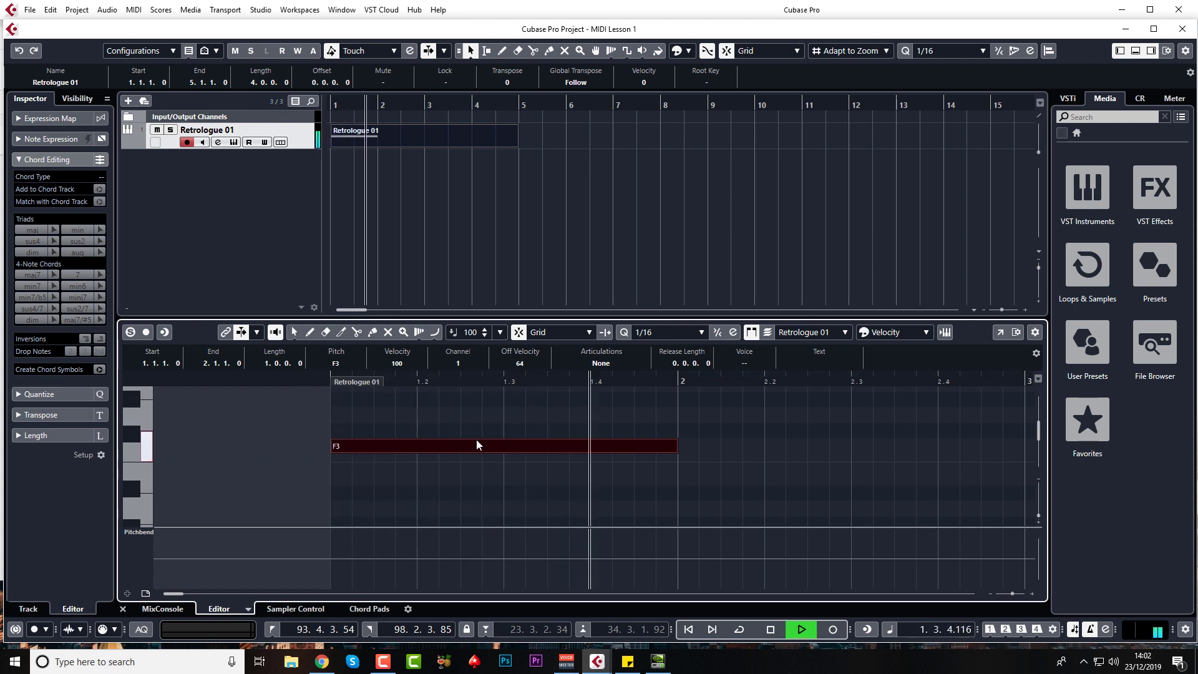
{"action": "key", "text": "space"}
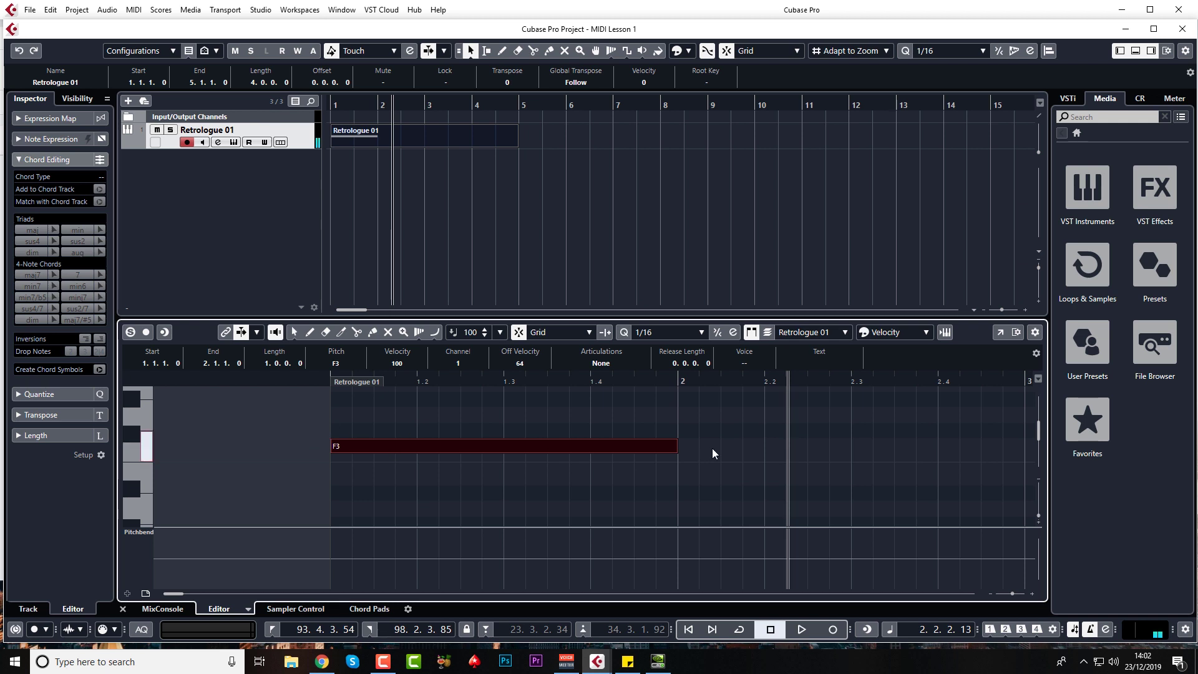
{"action": "left_click_drag", "start_coordinate": [676, 446], "coordinate": [380, 430]}
Make the Key Editor taller and zoom out vertically five steps to show more pitches
{"action": "left_click", "coordinate": [325, 379]}
{"action": "key", "text": "space"}
{"action": "key", "text": "space"}
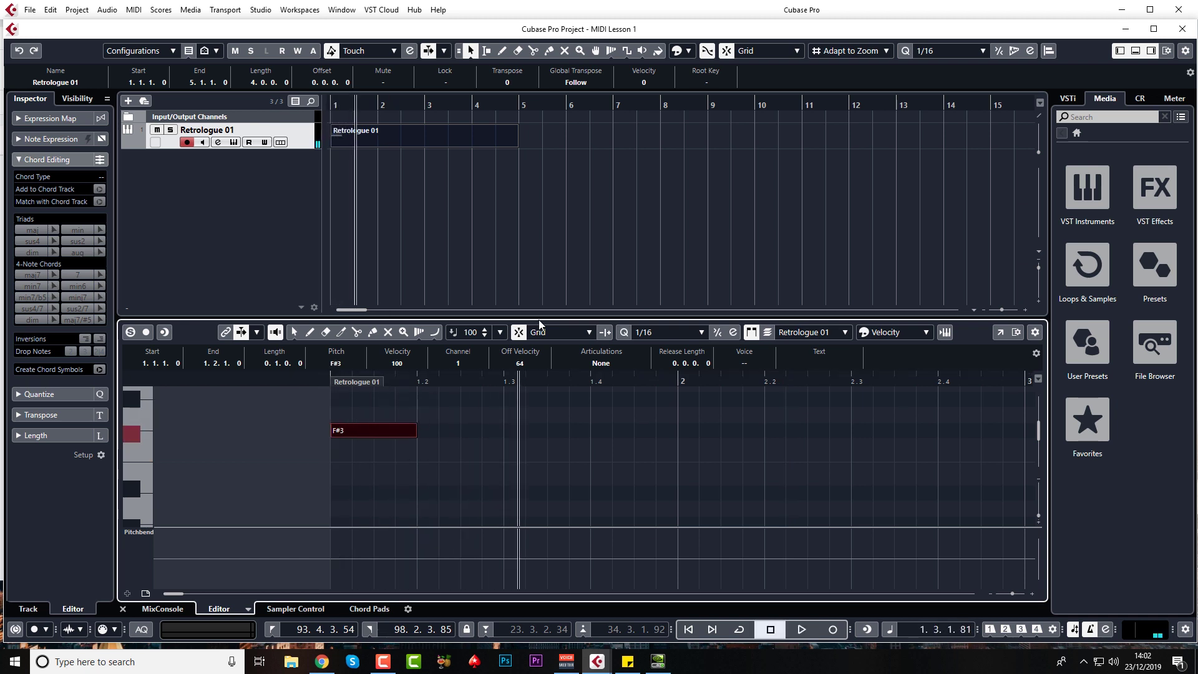
{"action": "left_click_drag", "start_coordinate": [387, 318], "coordinate": [387, 248]}
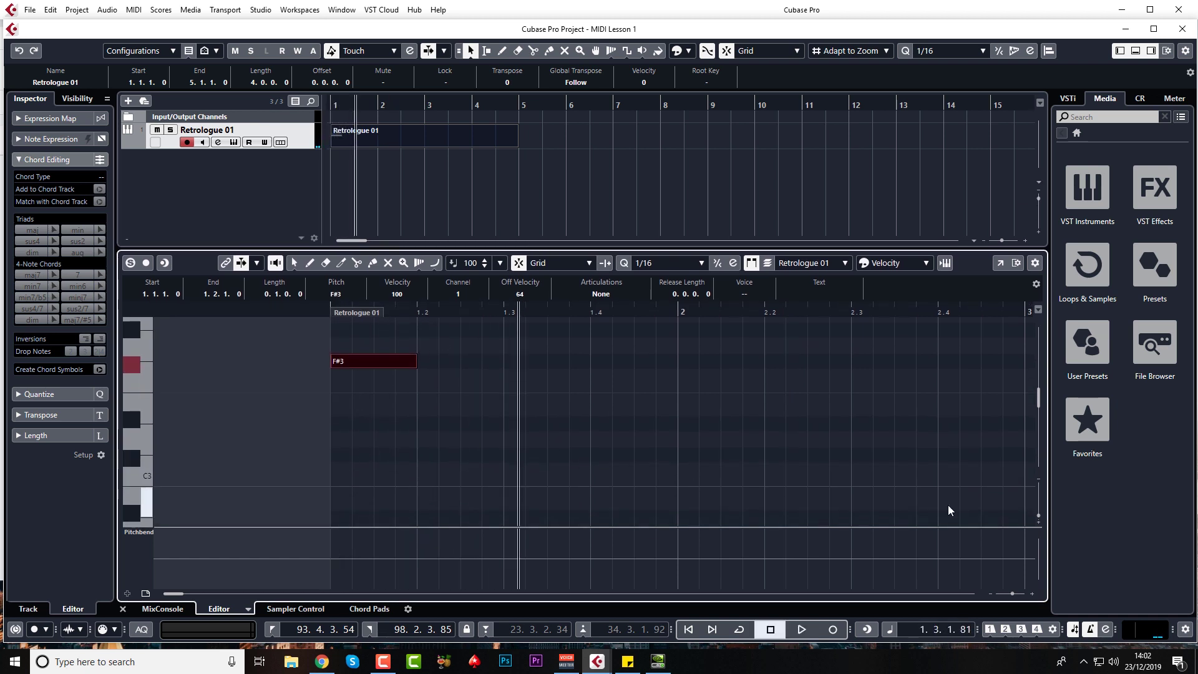
{"action": "left_click", "coordinate": [1039, 479]}
{"action": "left_click", "coordinate": [1038, 481]}
{"action": "left_click", "coordinate": [1038, 481]}
{"action": "left_click", "coordinate": [1039, 481]}
{"action": "left_click", "coordinate": [1039, 480]}
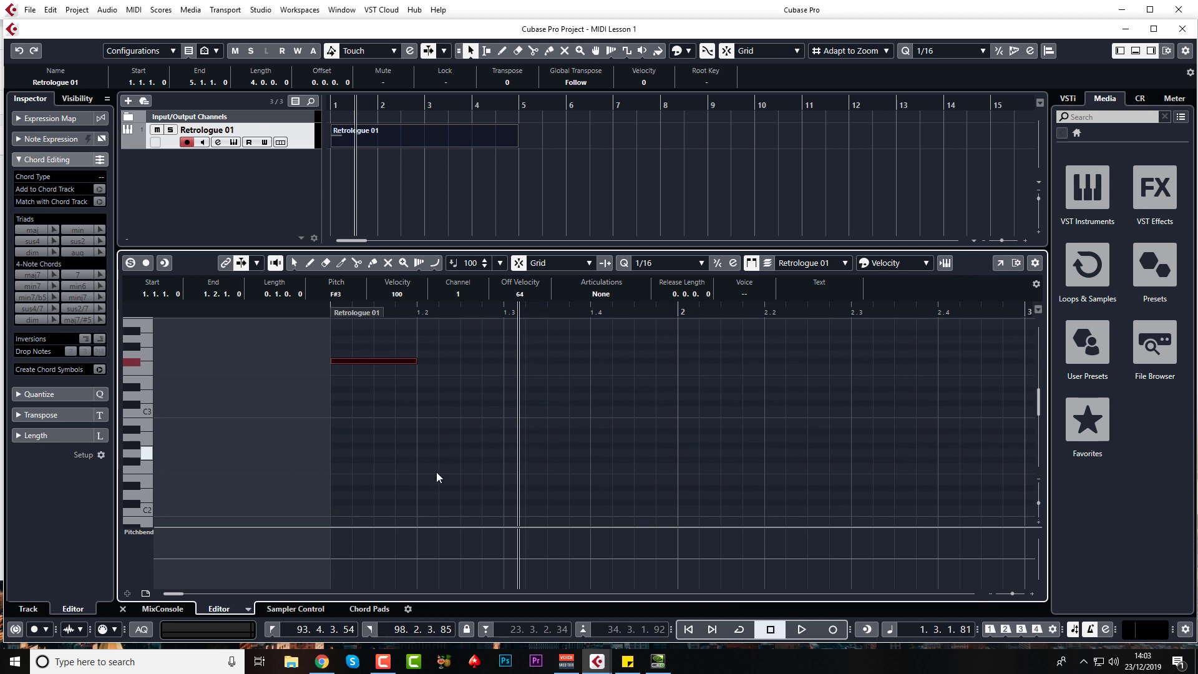
Transpose the note up an octave with Shift+Up and audition it
{"action": "scroll", "coordinate": [319, 505], "scroll_direction": "up", "scroll_amount": 2}
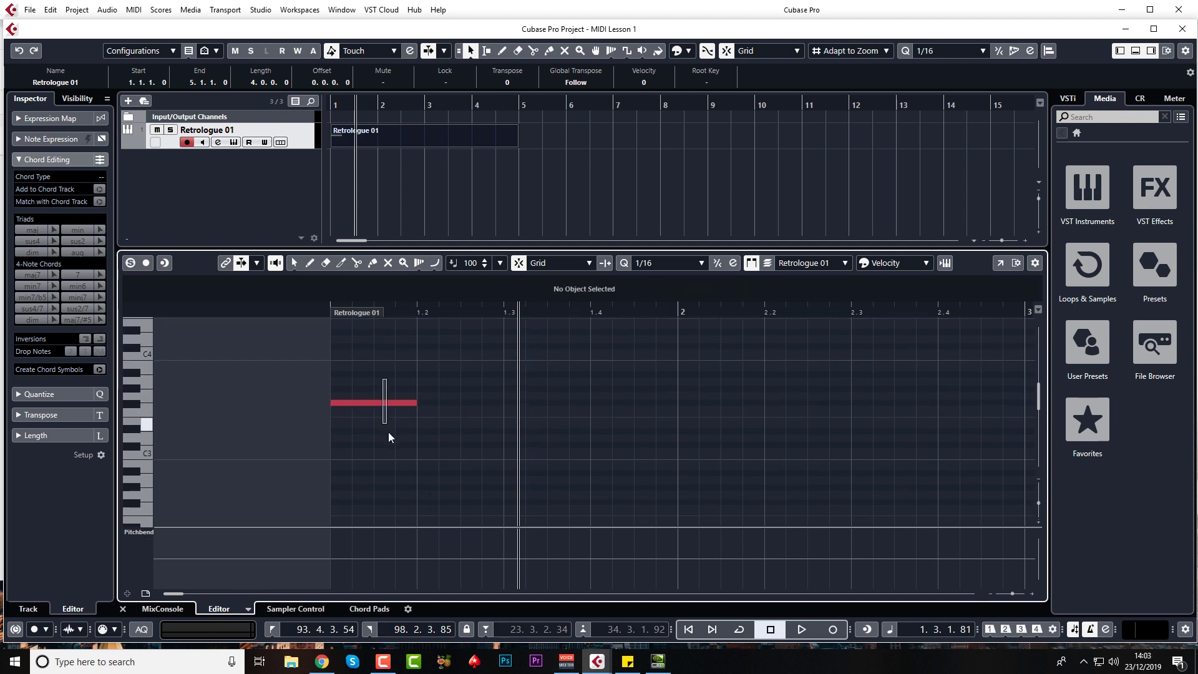
{"action": "key", "text": "shift+Up"}
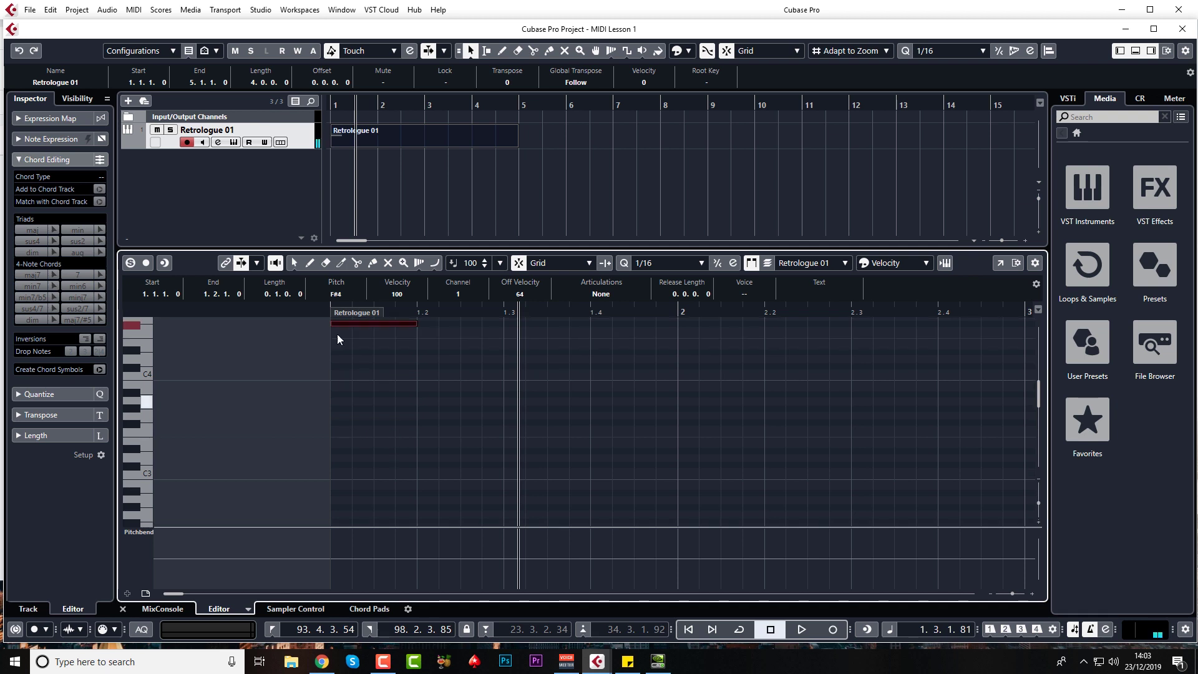
{"action": "left_click", "coordinate": [316, 310]}
{"action": "key", "text": "space"}
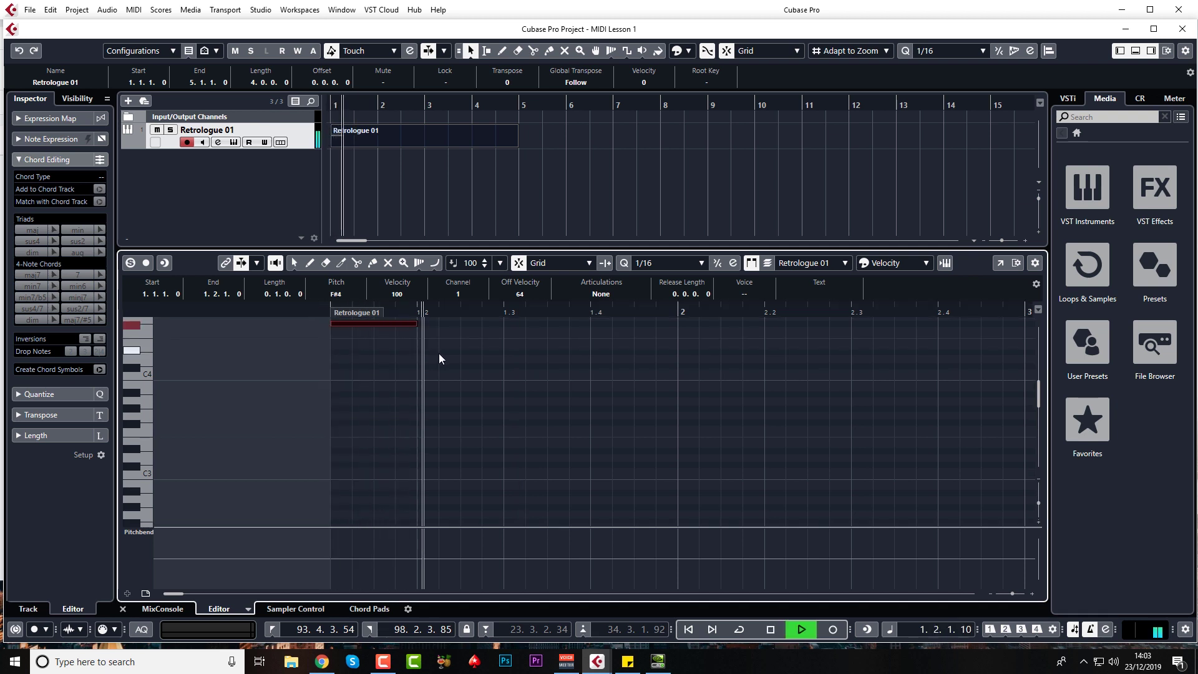
{"action": "key", "text": "space"}
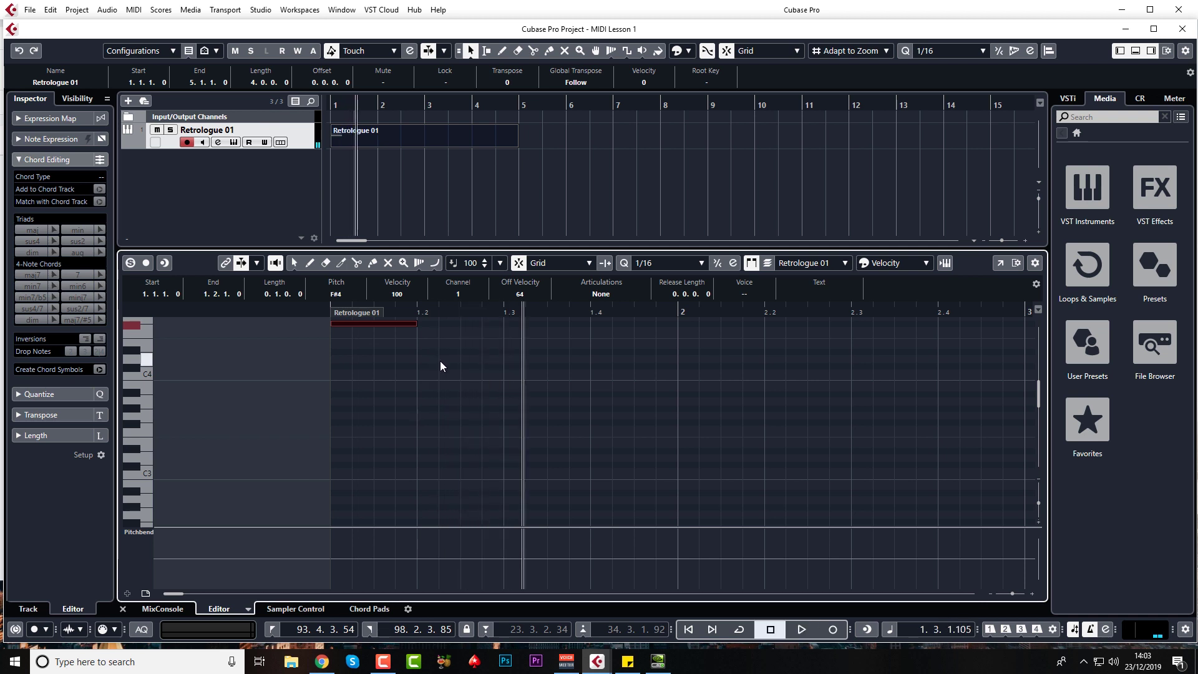
Transpose the note down to F#2 with Shift+Down and play it back
{"action": "key", "text": "shift+Down"}
{"action": "key", "text": "shift+Down"}
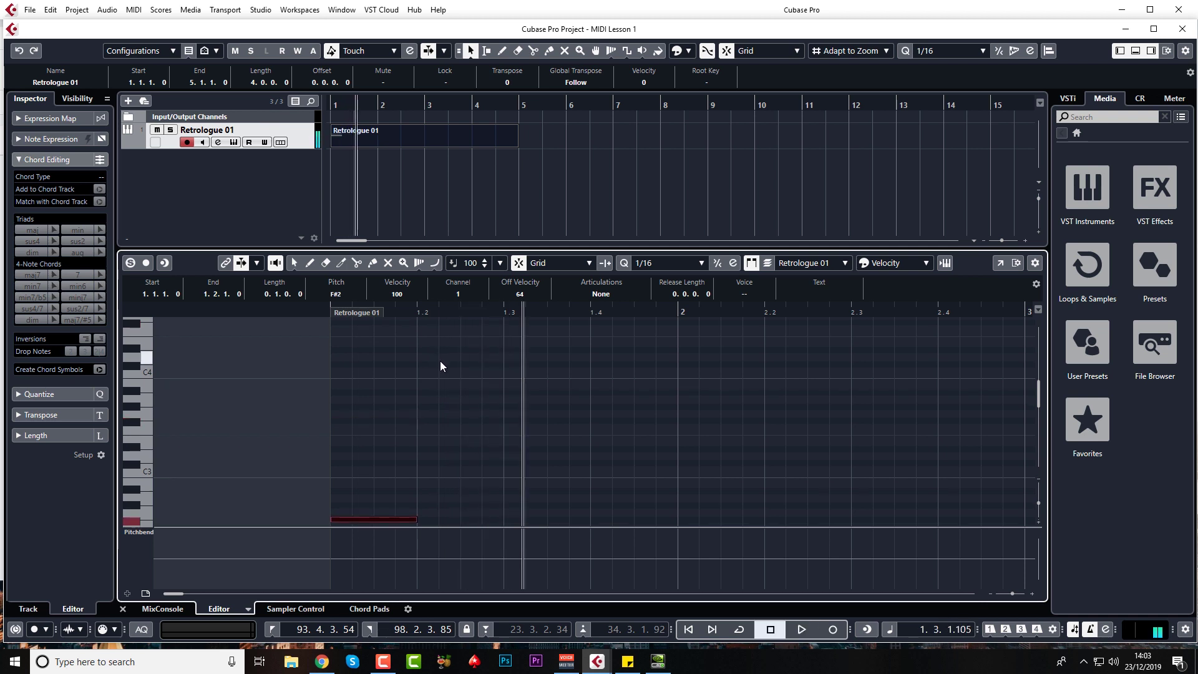
{"action": "left_click", "coordinate": [323, 311]}
{"action": "key", "text": "space"}
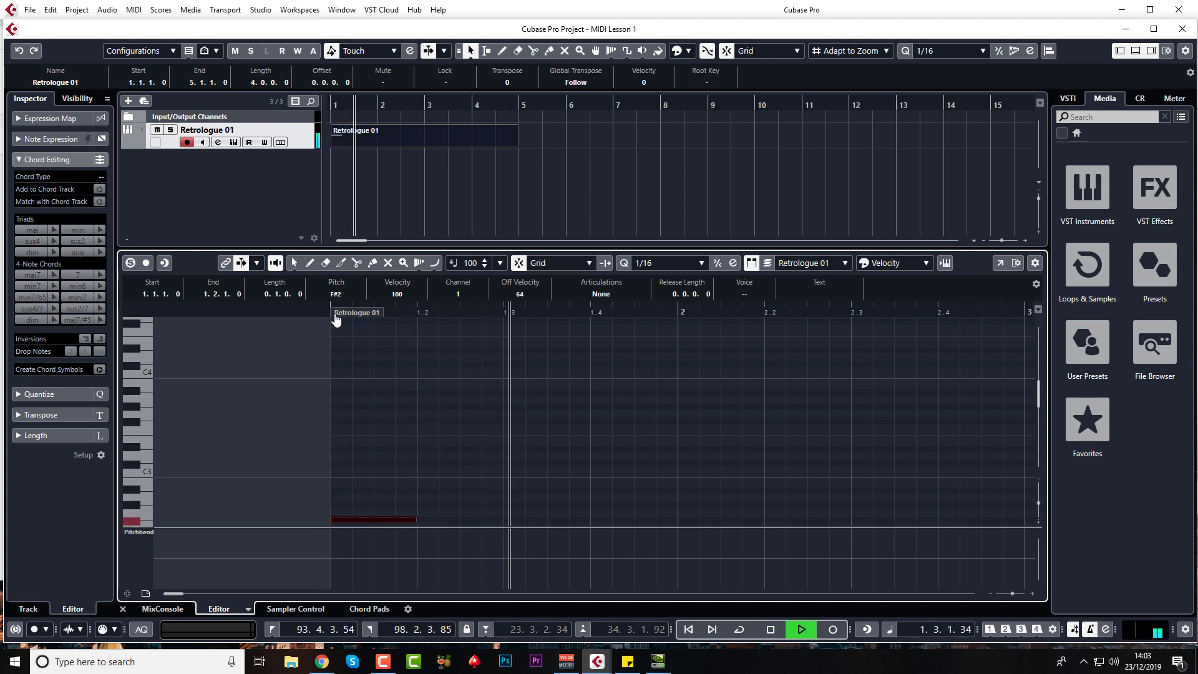
{"action": "key", "text": "space"}
{"action": "scroll", "coordinate": [452, 435], "scroll_direction": "down", "scroll_amount": 2}
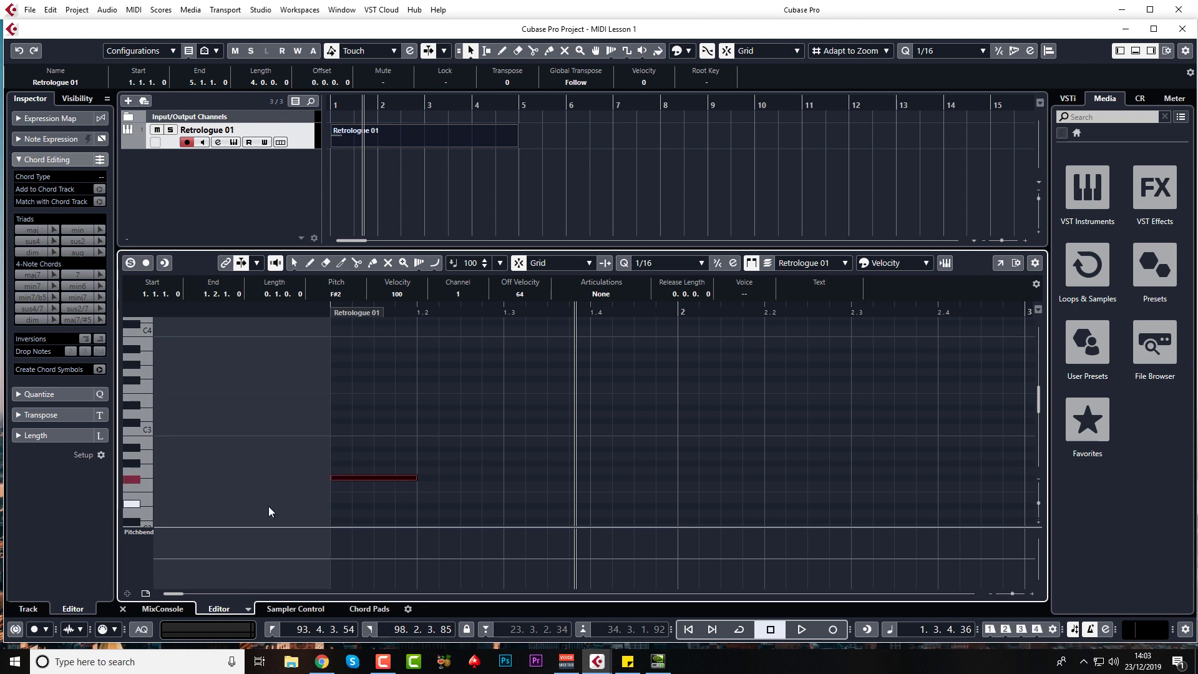
Switch the controller lane from Pitchbend to Velocity and make it taller
{"action": "left_click", "coordinate": [138, 533]}
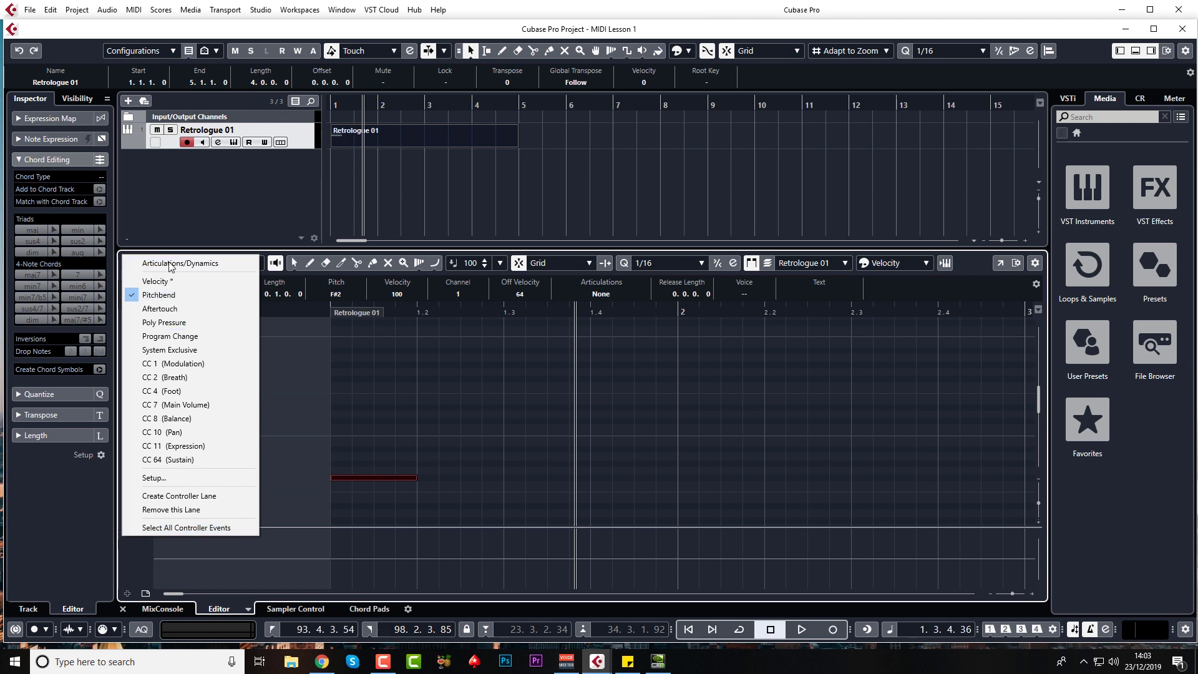
{"action": "left_click", "coordinate": [169, 281]}
{"action": "left_click_drag", "start_coordinate": [413, 527], "coordinate": [401, 500]}
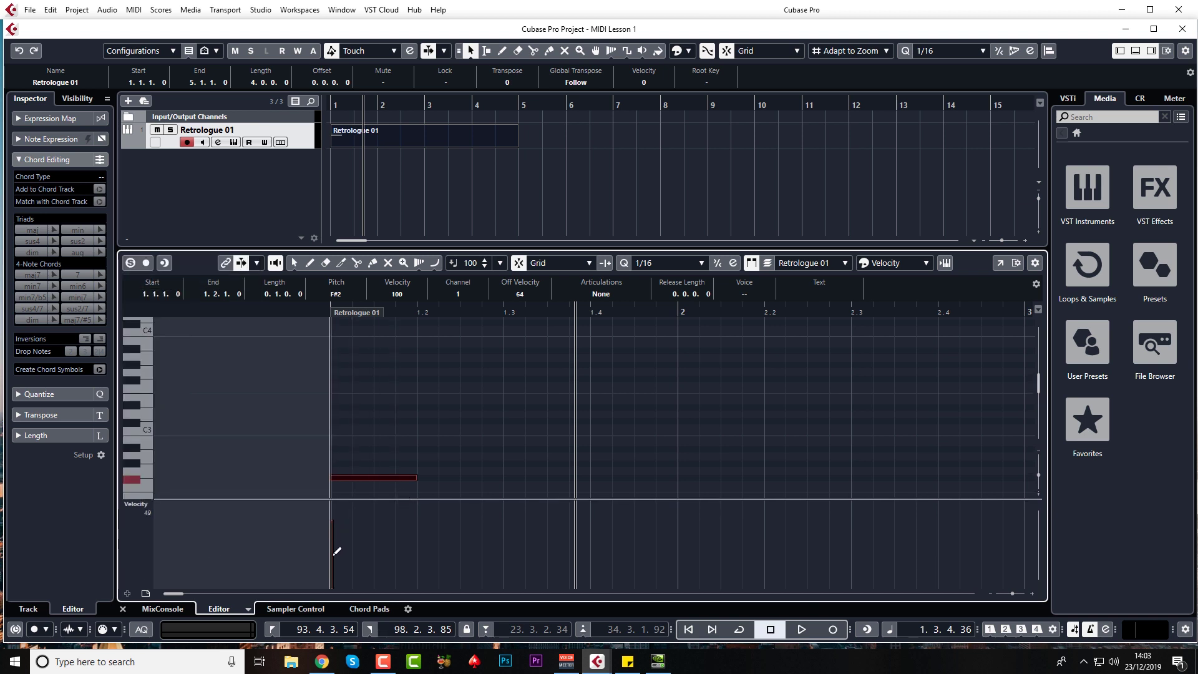
Set the F#2 note's velocity to 116 and play it back
{"action": "key", "text": "space"}
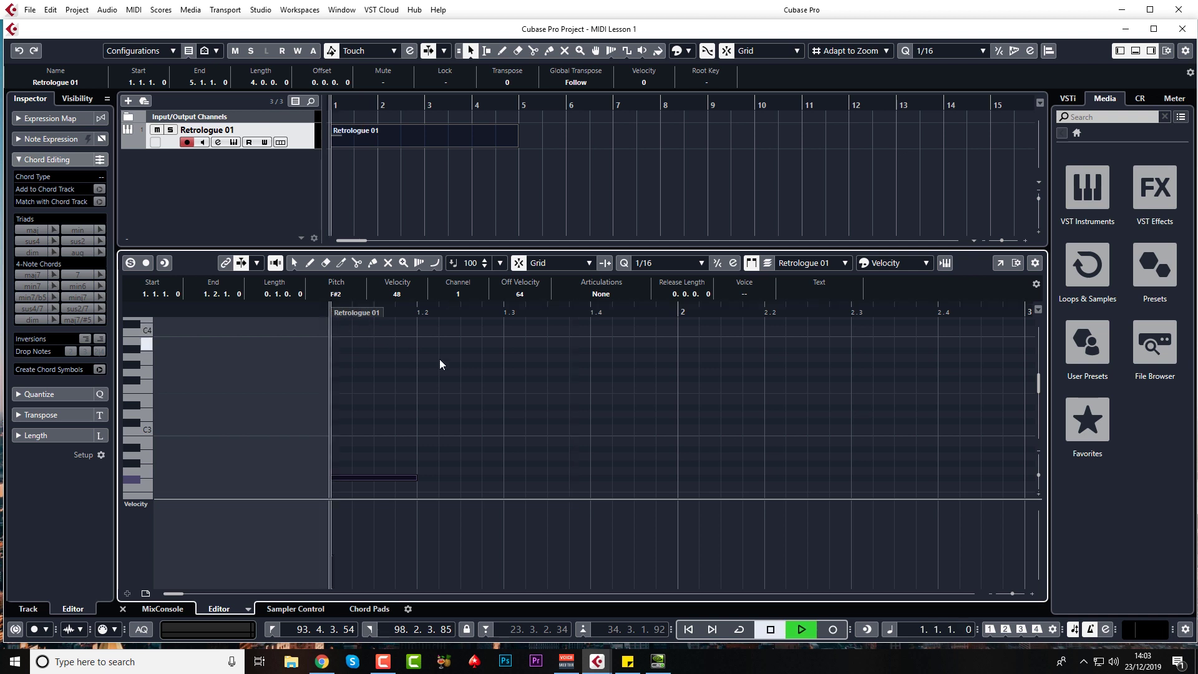
{"action": "key", "text": "space"}
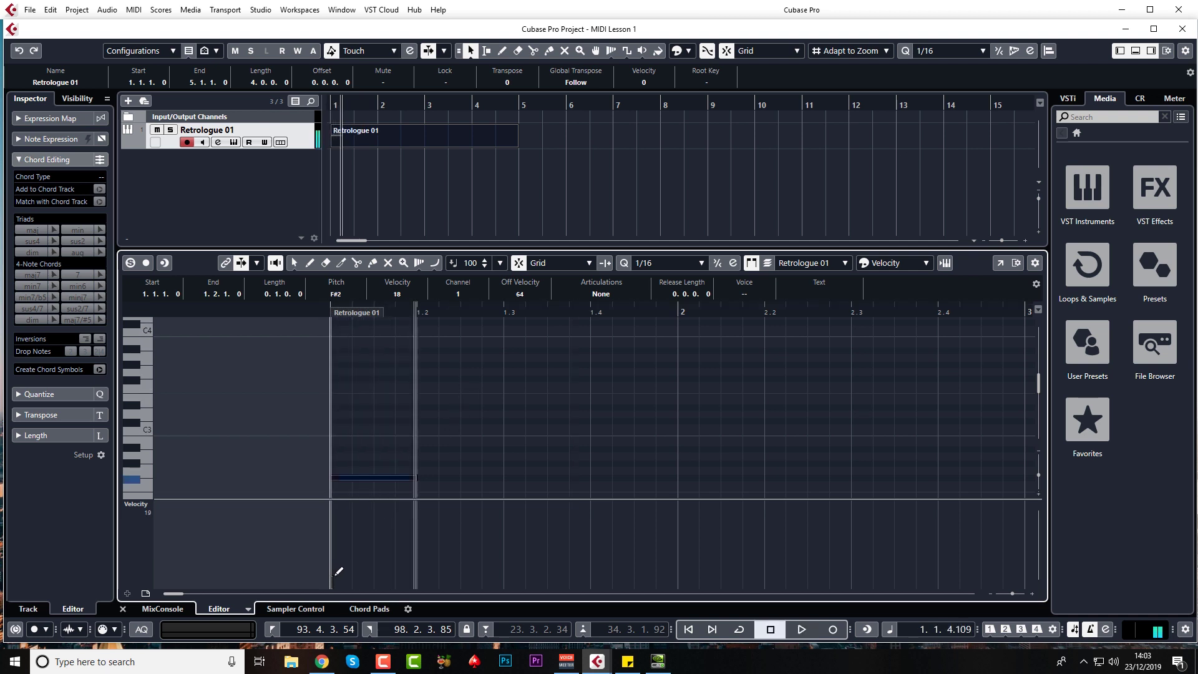
{"action": "key", "text": "space"}
{"action": "key", "text": "space"}
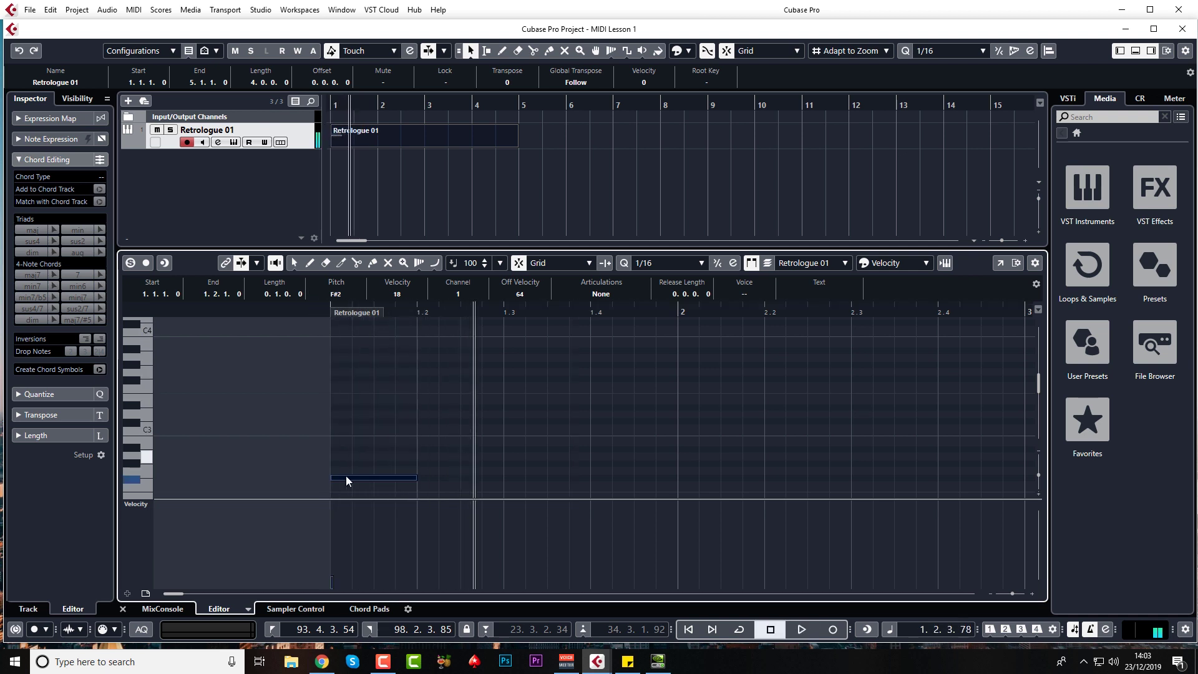
{"action": "left_click", "coordinate": [333, 508]}
{"action": "key", "text": "space"}
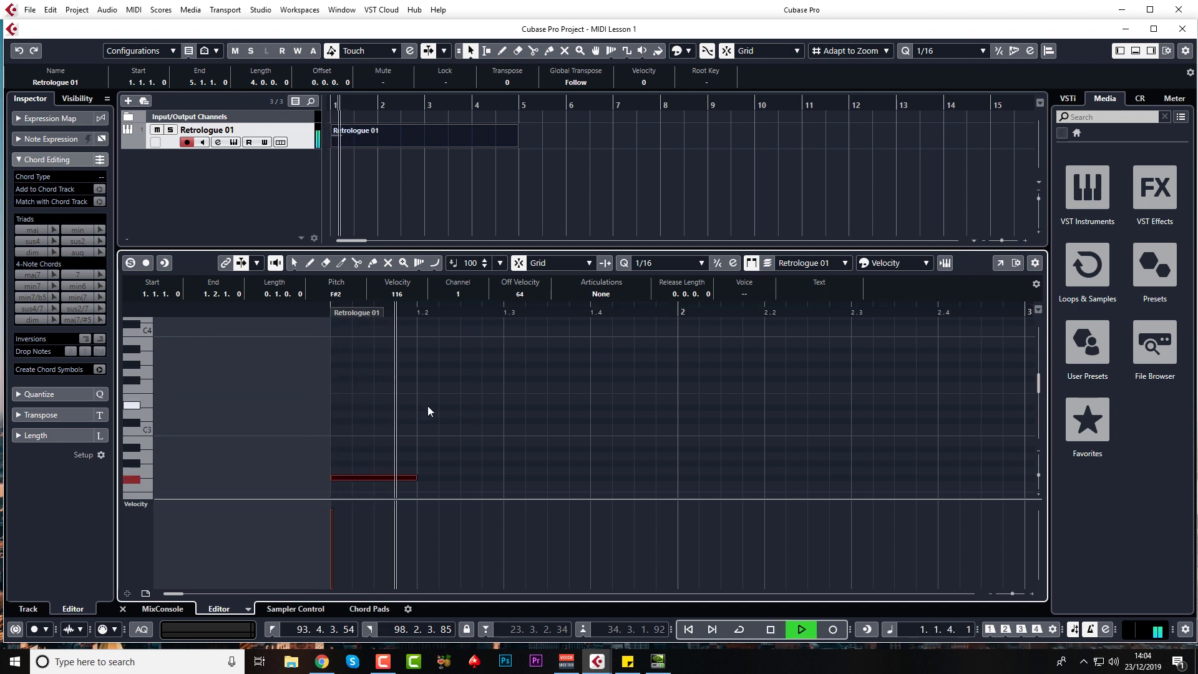
{"action": "key", "text": "space"}
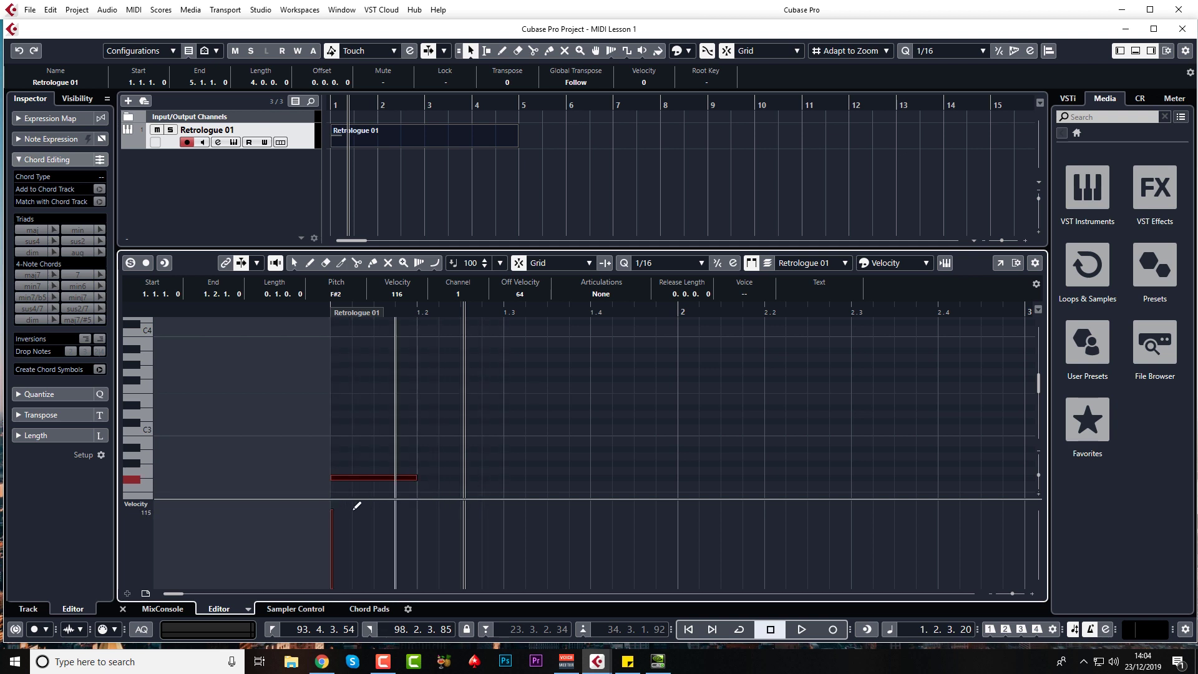
Duplicate the F#2 note with Alt+D and draw rising velocities across the copies
{"action": "left_click", "coordinate": [399, 465]}
{"action": "left_click", "coordinate": [402, 478]}
{"action": "key", "text": "alt+d"}
{"action": "key", "text": "alt+d"}
{"action": "key", "text": "alt+d"}
{"action": "key", "text": "alt+d"}
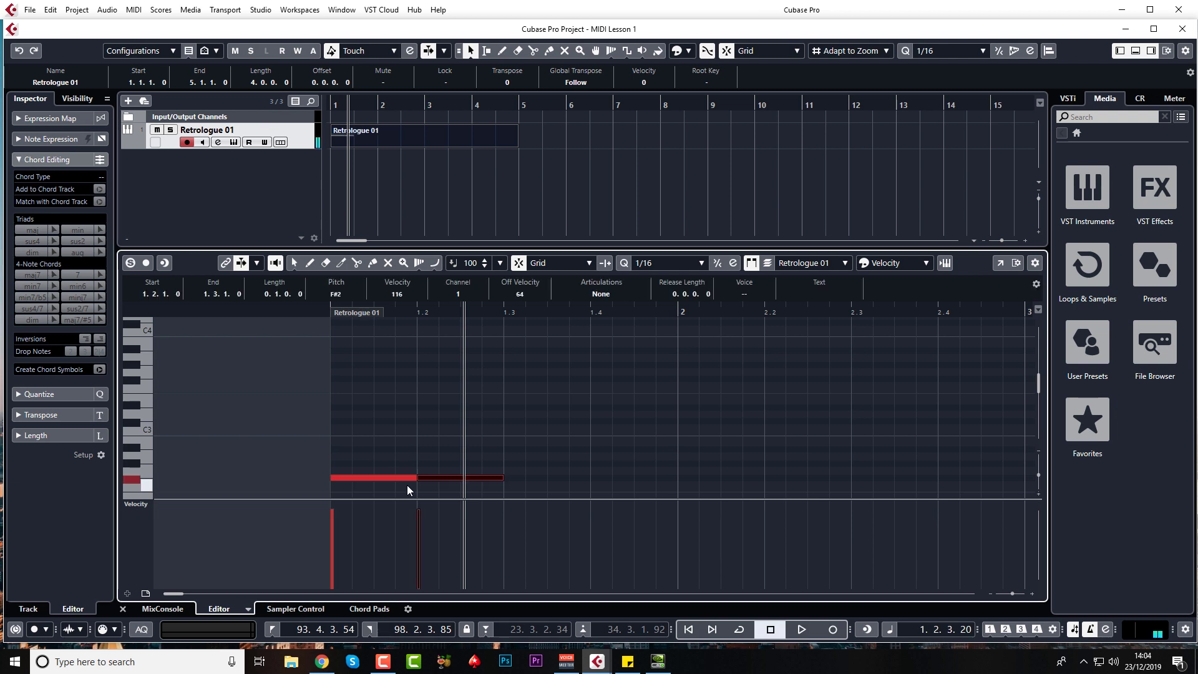
{"action": "key", "text": "alt+d"}
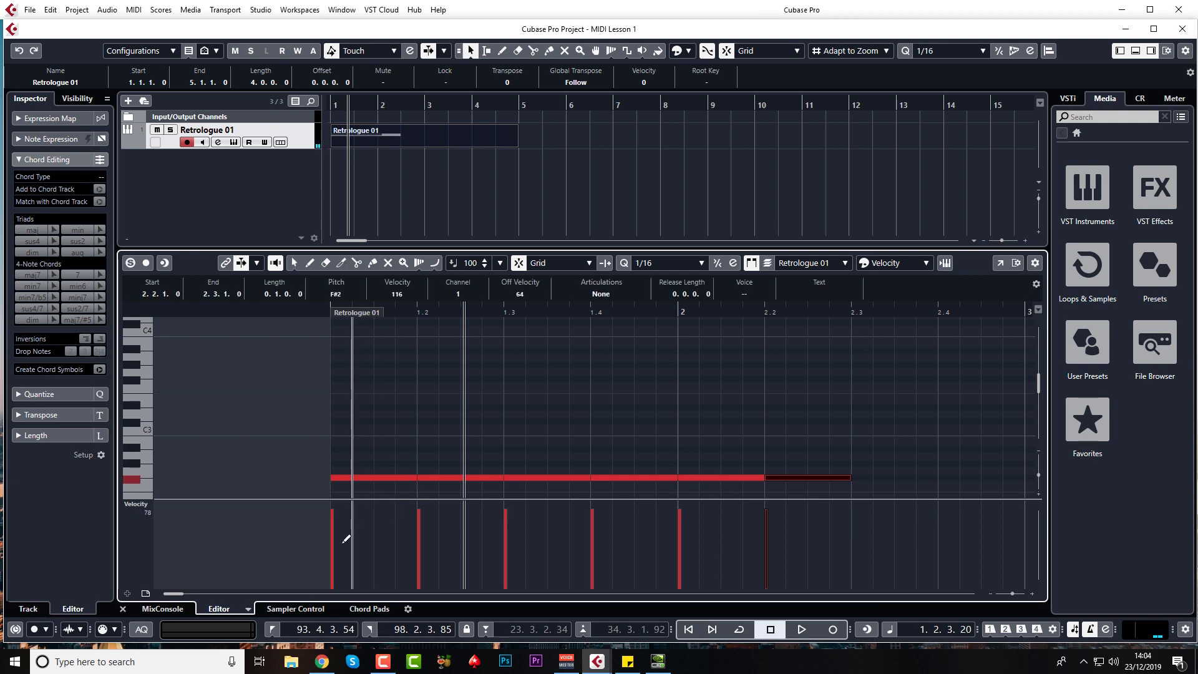
{"action": "left_click", "coordinate": [332, 571]}
{"action": "mouse_move", "coordinate": [418, 551]}
{"action": "left_mouse_down"}
{"action": "mouse_move", "coordinate": [664, 522]}
{"action": "mouse_move", "coordinate": [688, 507]}
{"action": "mouse_move", "coordinate": [675, 503]}
{"action": "left_mouse_up"}
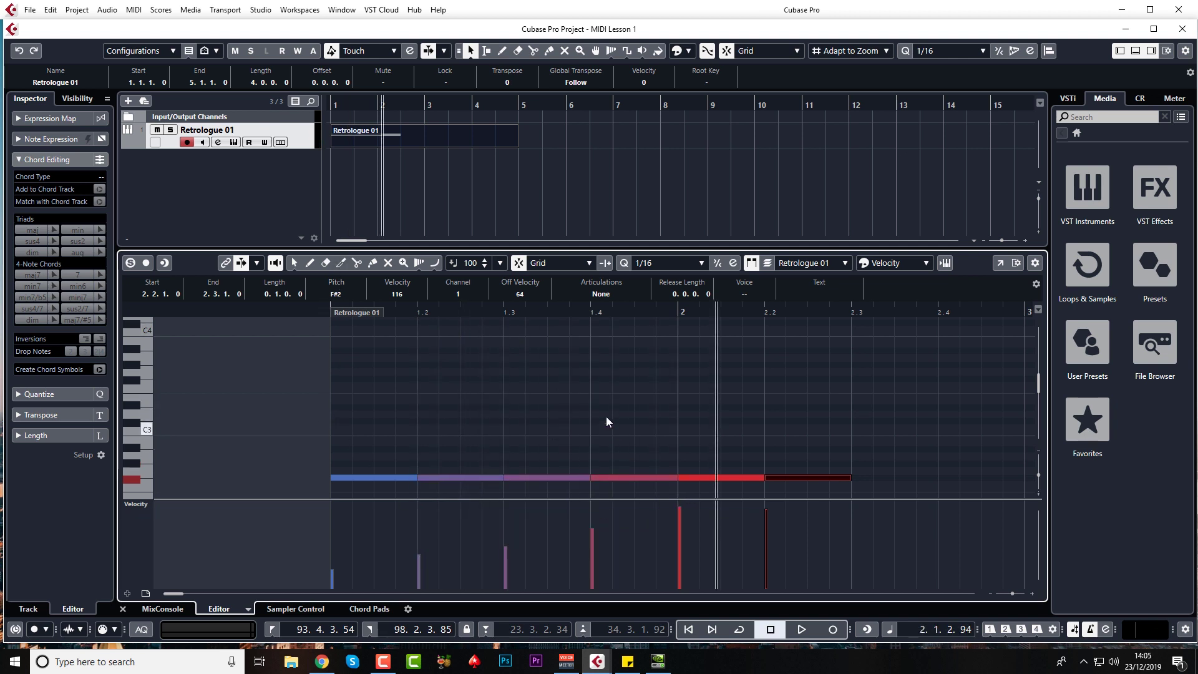